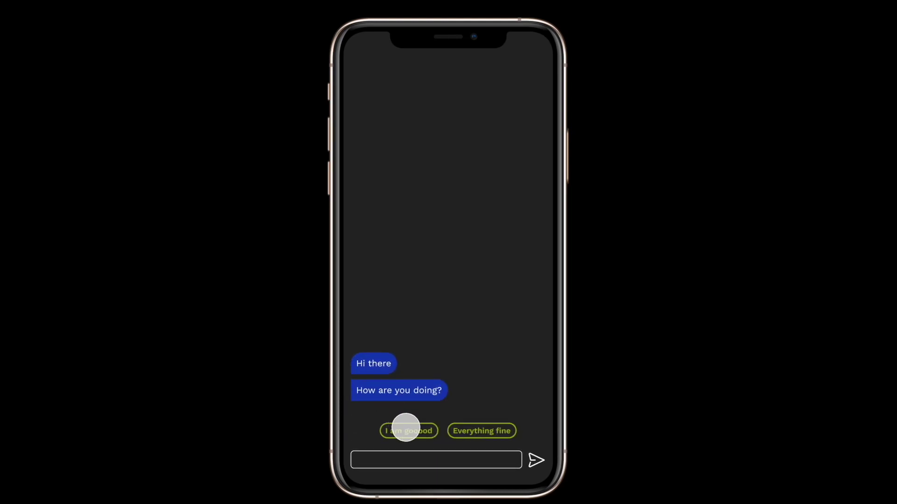
pyautogui.click(405, 427)
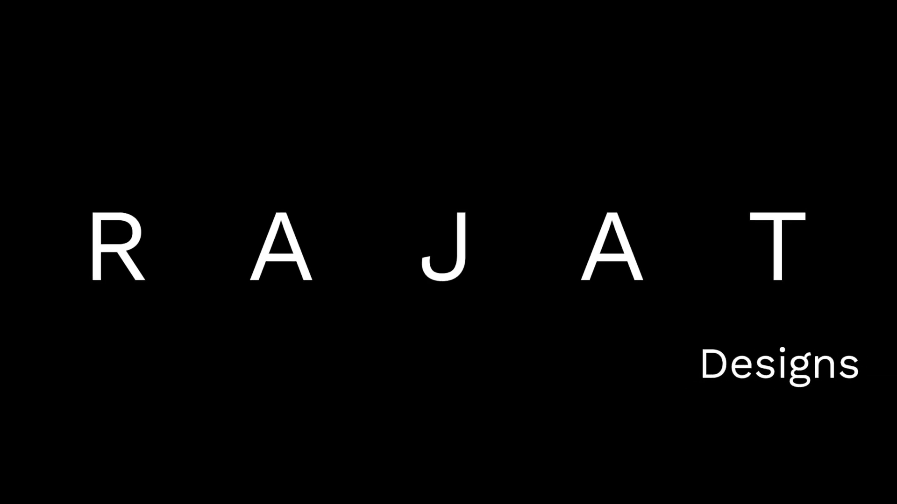
# Create an iPhone 11 Pro / X frame, place it below the first existing screen, and rename it Frame1.
pyautogui.click(87, 28)
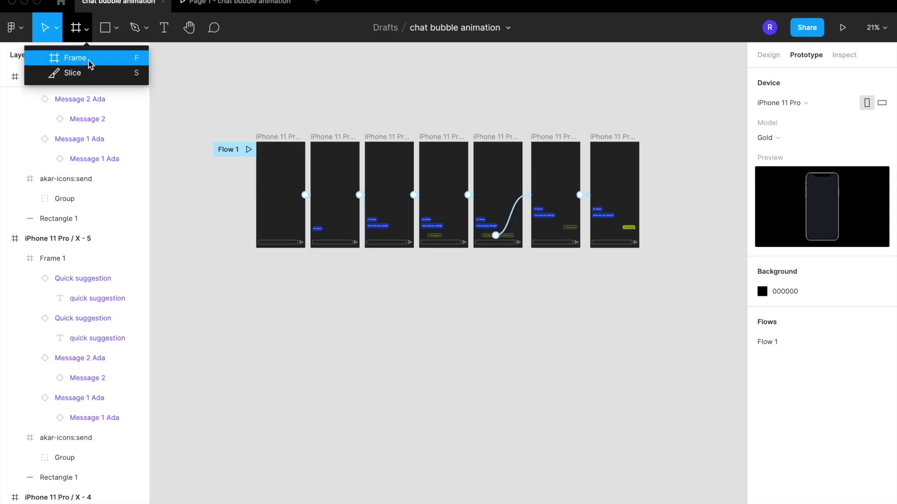
pyautogui.click(88, 59)
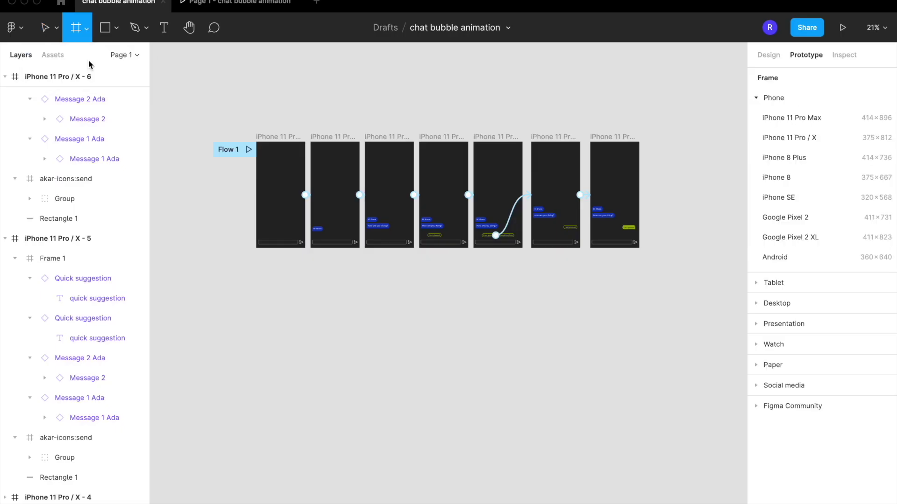
pyautogui.click(777, 138)
pyautogui.moveTo(668, 241); pyautogui.dragTo(278, 284)
pyautogui.doubleClick(276, 281)
pyautogui.write('Frame1')
pyautogui.press('Return')
pyautogui.click(327, 283)
# Change Frame1's fill to the dark grey 2C2B2B.
pyautogui.click(282, 287)
pyautogui.click(778, 54)
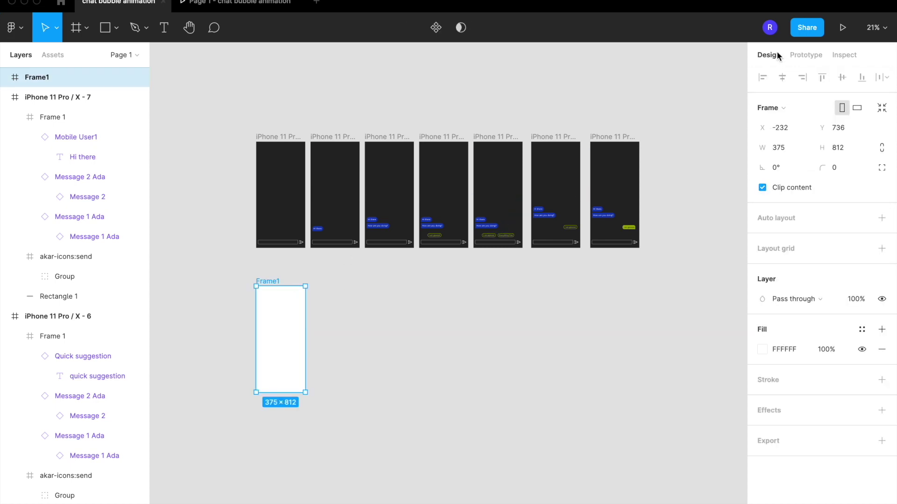
pyautogui.click(763, 350)
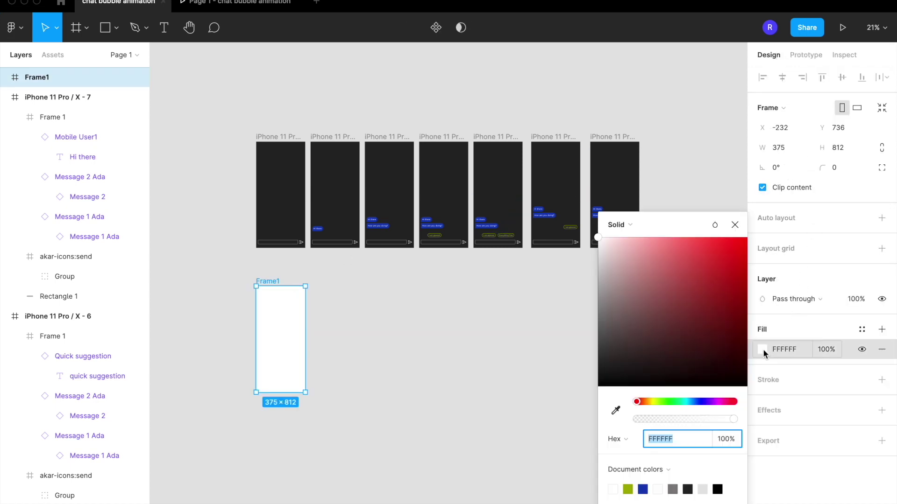
pyautogui.moveTo(609, 341); pyautogui.dragTo(602, 369)
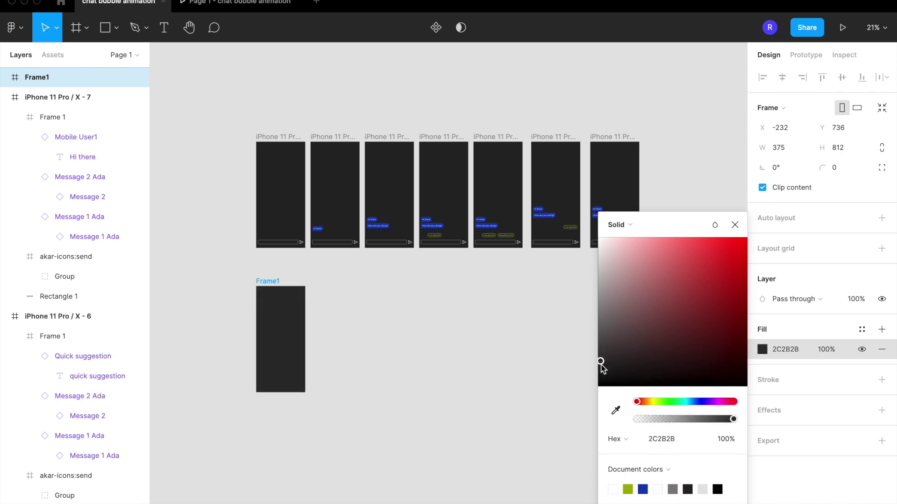
# Draw a rectangle of about 294 × 42 near the bottom edge of Frame1 as the message input box.
pyautogui.scroll(5, 356, 371)
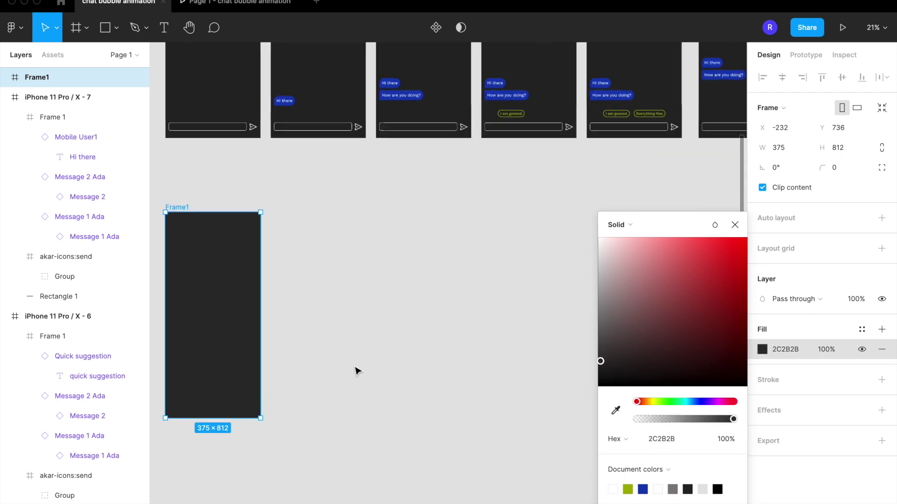
pyautogui.hscroll(-5, 357, 371)
pyautogui.click(463, 389)
pyautogui.press('r')
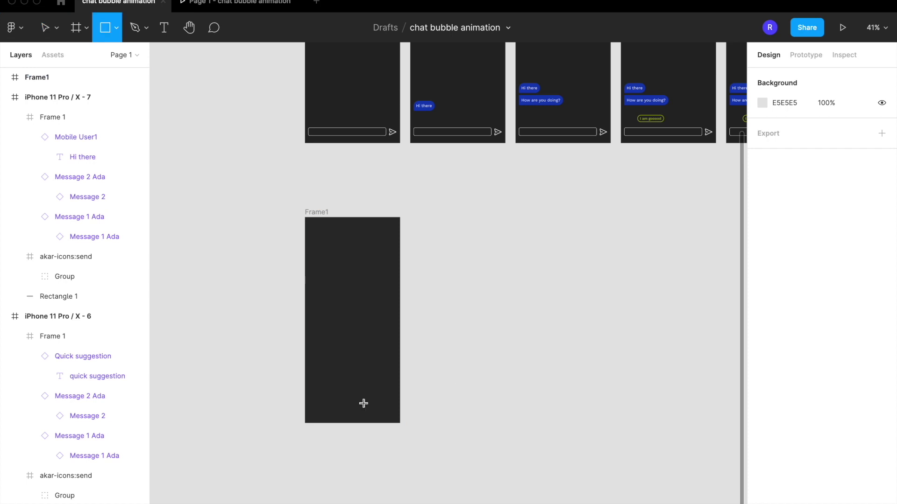
pyautogui.moveTo(310, 404)
pyautogui.mouseDown()
pyautogui.moveTo(320, 417)
pyautogui.moveTo(386, 417)
pyautogui.moveTo(370, 429)
pyautogui.mouseUp()
pyautogui.scroll(5, 387, 418)
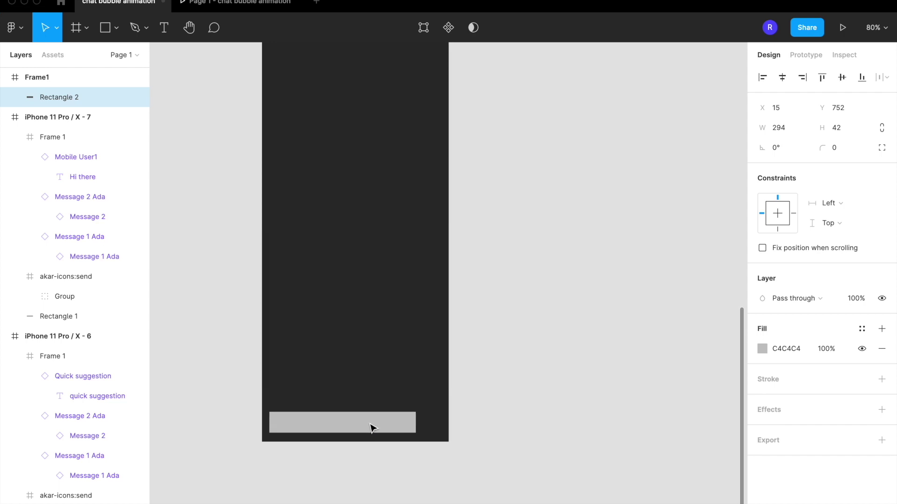
# Give the input box rectangle a light grey E8E8E8 stroke and hide its fill.
pyautogui.click(881, 379)
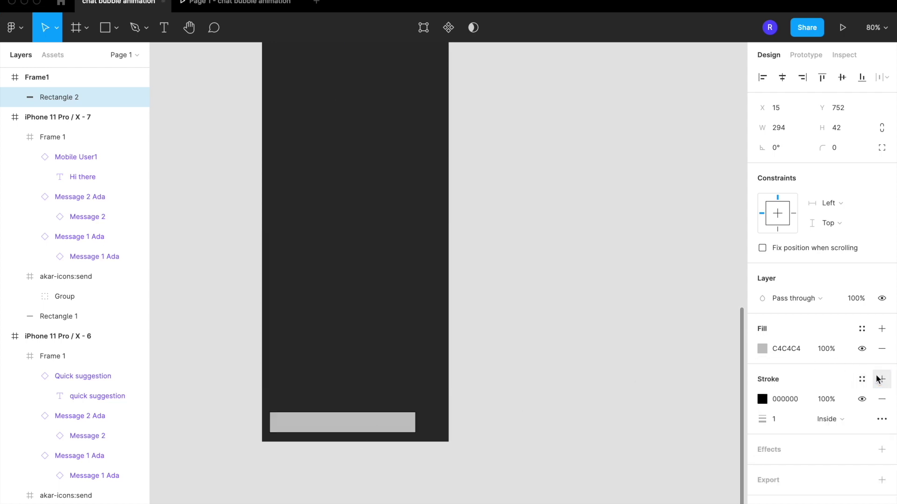
pyautogui.click(761, 399)
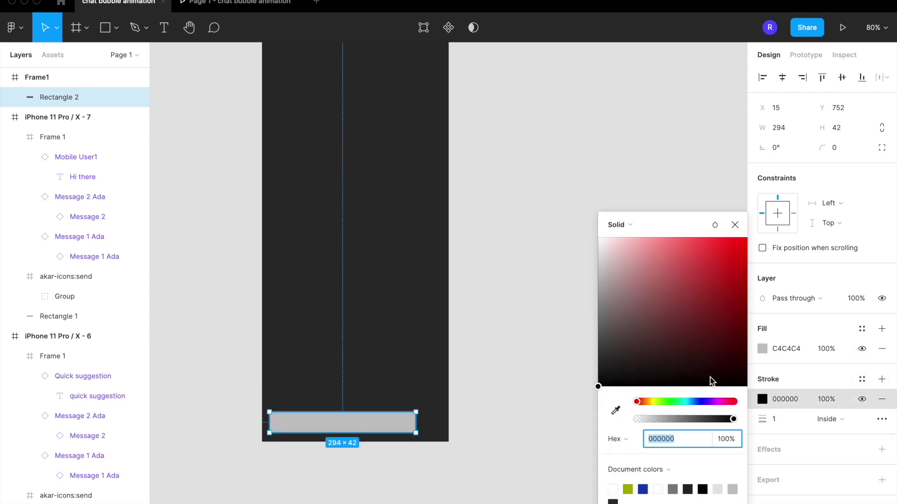
pyautogui.moveTo(645, 341); pyautogui.dragTo(599, 257)
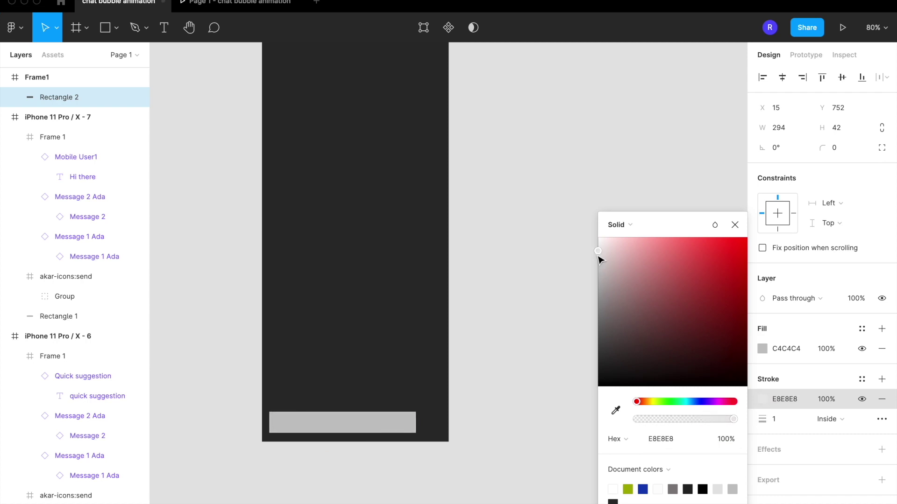
pyautogui.click(862, 348)
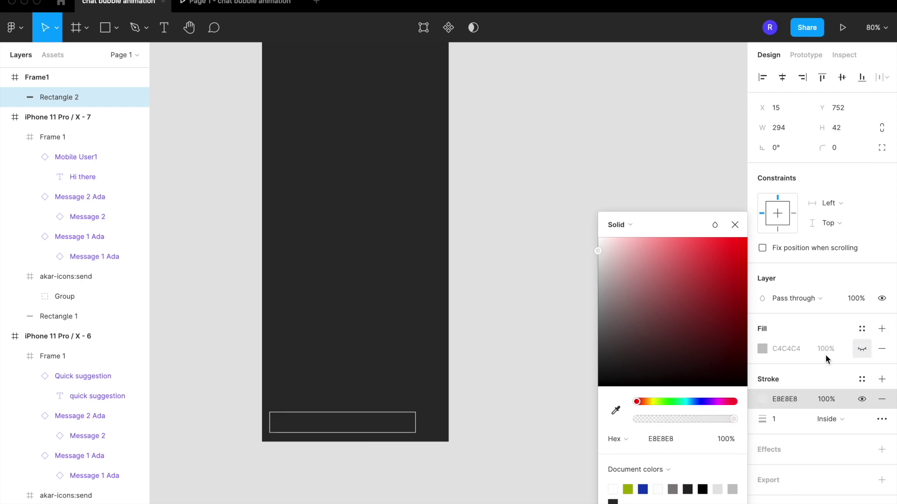
pyautogui.click(499, 337)
# Search the Iconify plugin for "send" and import the akar-icons:send icon onto the canvas beside Frame1.
pyautogui.scroll(-5, 499, 337)
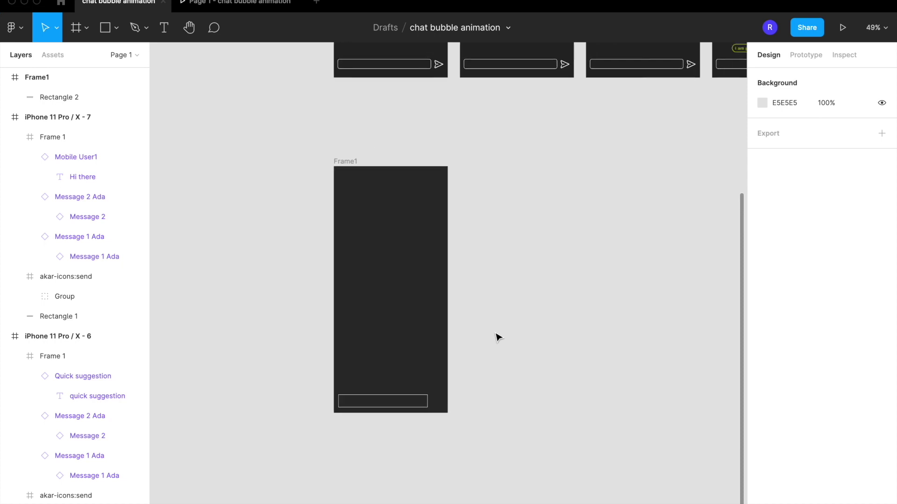
pyautogui.press('super+slash')
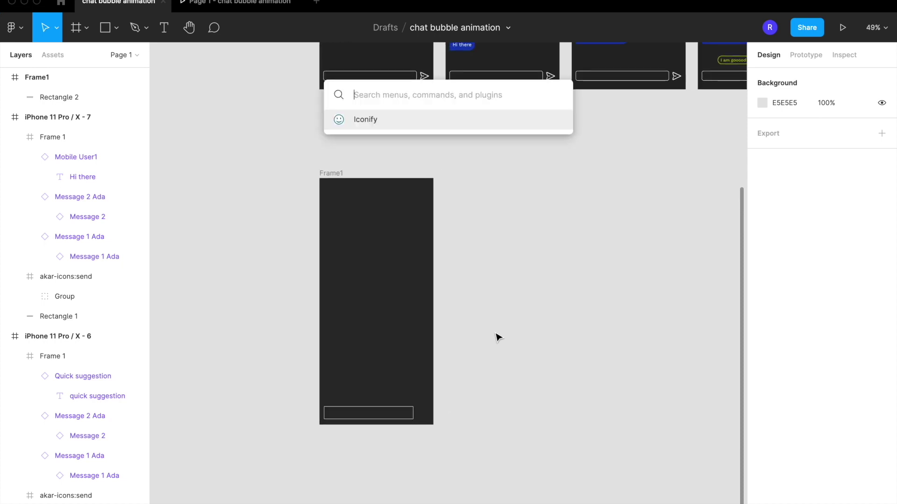
pyautogui.press('Return')
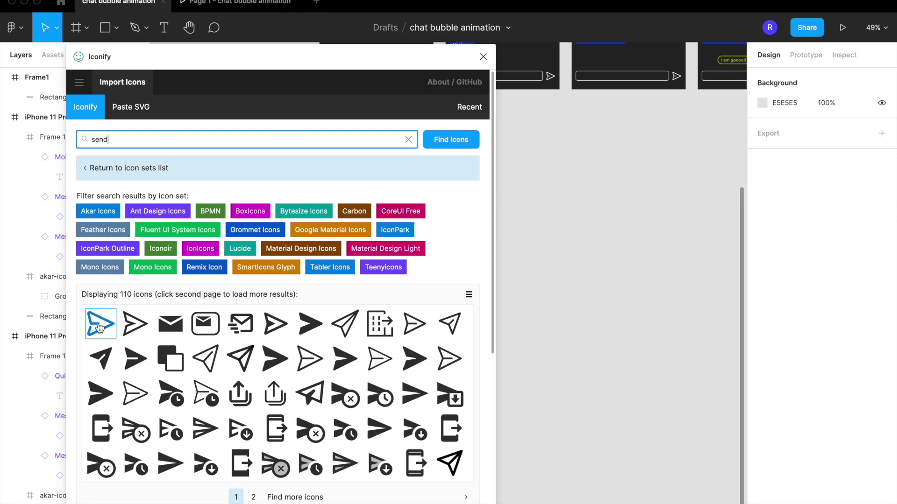
pyautogui.moveTo(98, 327); pyautogui.dragTo(562, 372)
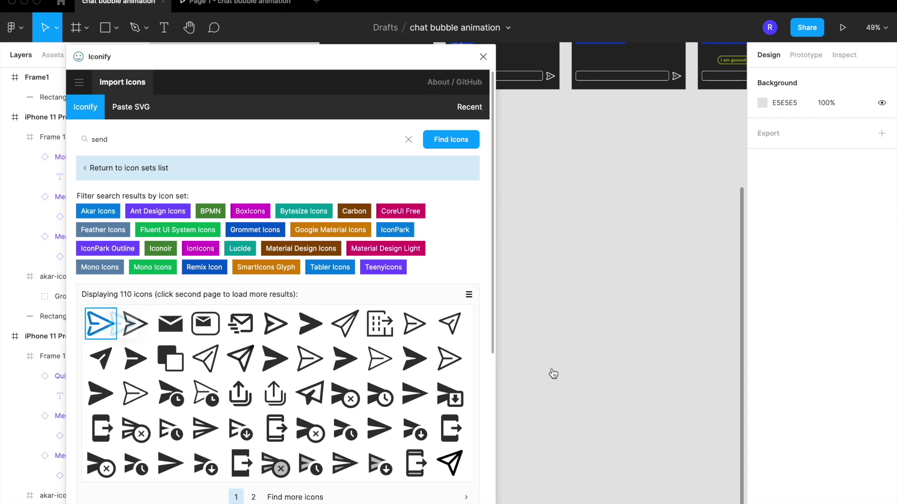
pyautogui.click(483, 57)
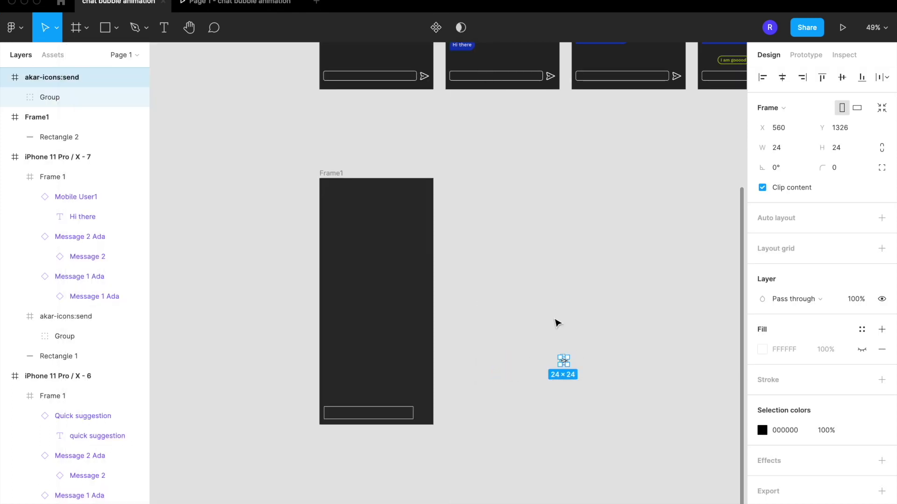
# Place the send icon inside Frame1 just right of the input box, sized 38 × 38 and vertically centred with the box.
pyautogui.scroll(3, 556, 321)
pyautogui.scroll(-3, 558, 322)
pyautogui.moveTo(598, 319); pyautogui.dragTo(372, 401)
pyautogui.click(788, 150)
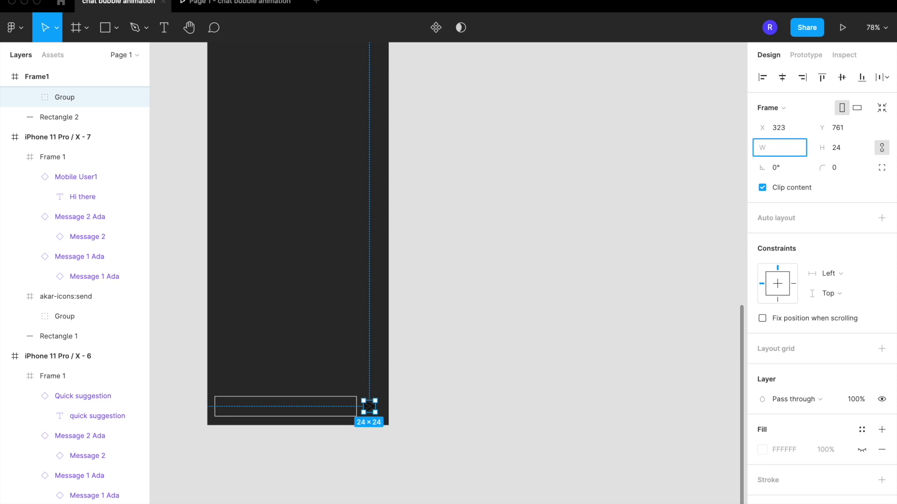
pyautogui.press('Return')
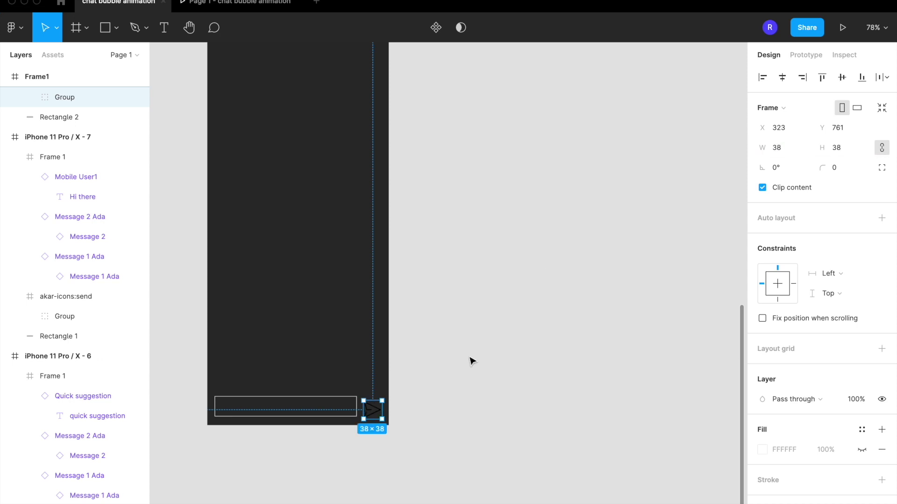
pyautogui.scroll(5, 471, 361)
pyautogui.moveTo(396, 407); pyautogui.dragTo(396, 407)
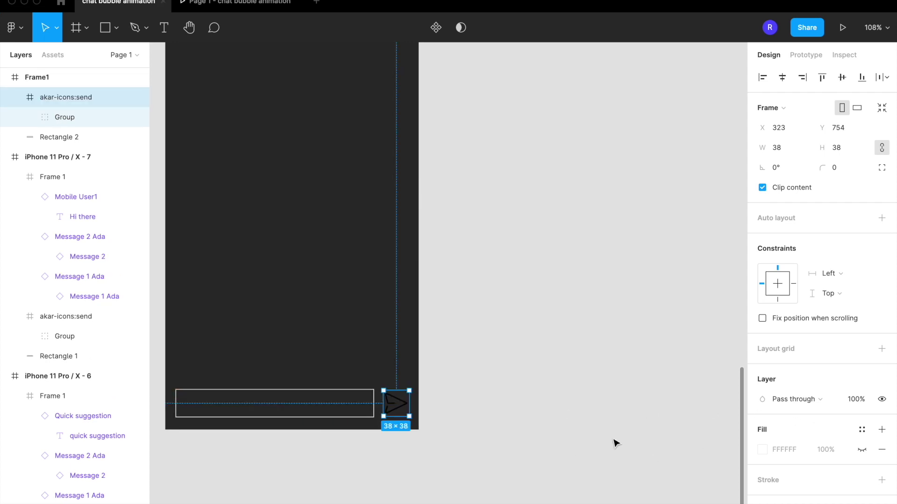
# Recolour the send icon to the light grey C9C8C8.
pyautogui.scroll(-2, 760, 456)
pyautogui.click(762, 469)
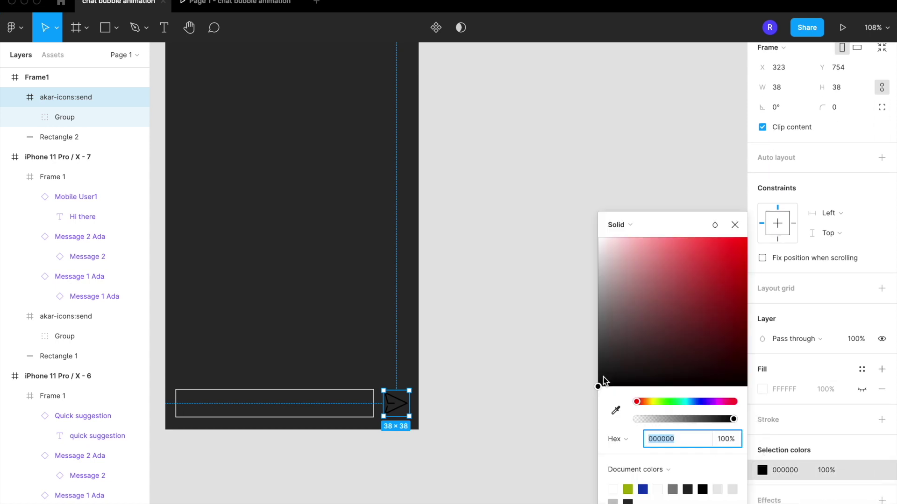
pyautogui.moveTo(607, 358); pyautogui.dragTo(599, 276)
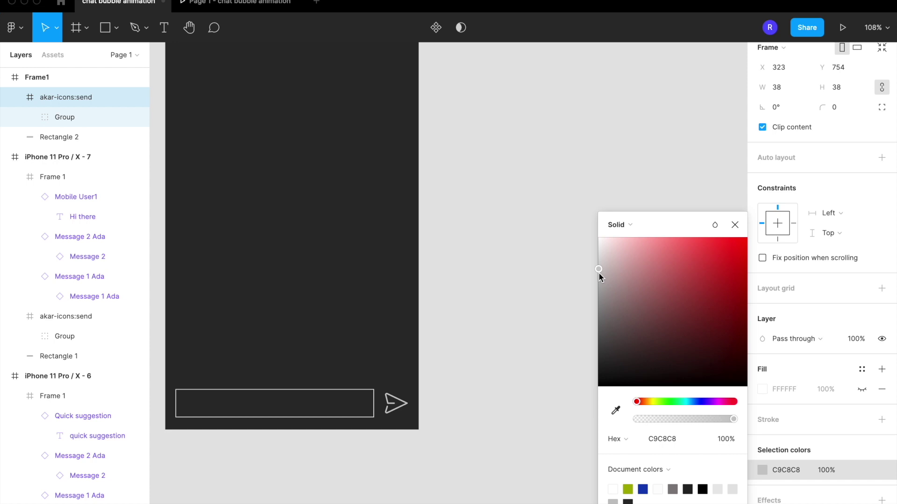
pyautogui.click(735, 225)
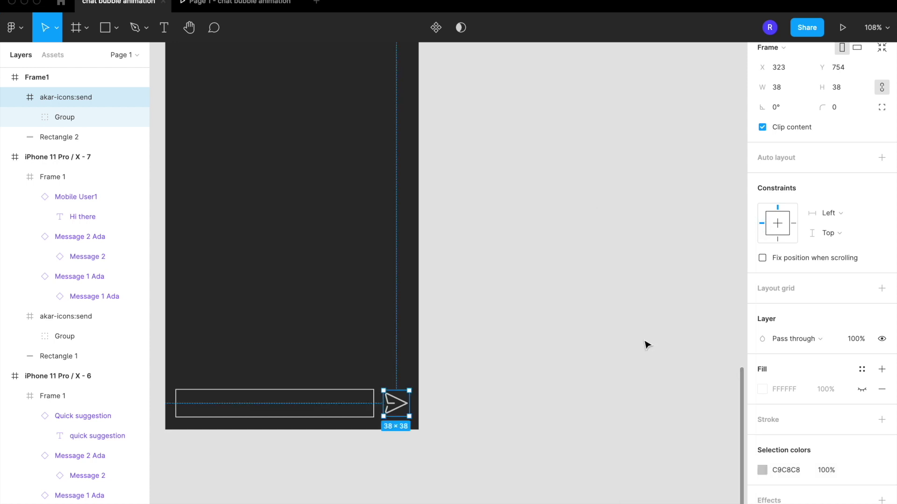
pyautogui.click(647, 344)
# Round the corners of the input box with a radius of 22.
pyautogui.scroll(-3, 645, 346)
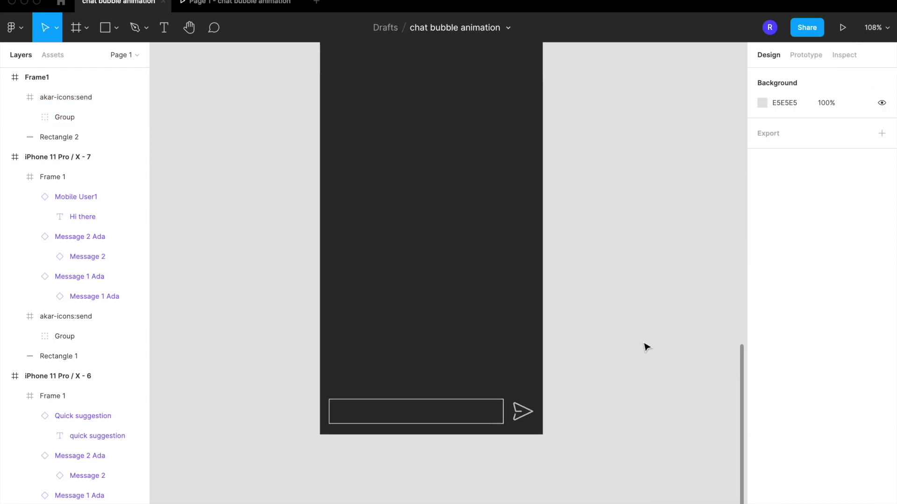
pyautogui.click(465, 430)
pyautogui.click(836, 147)
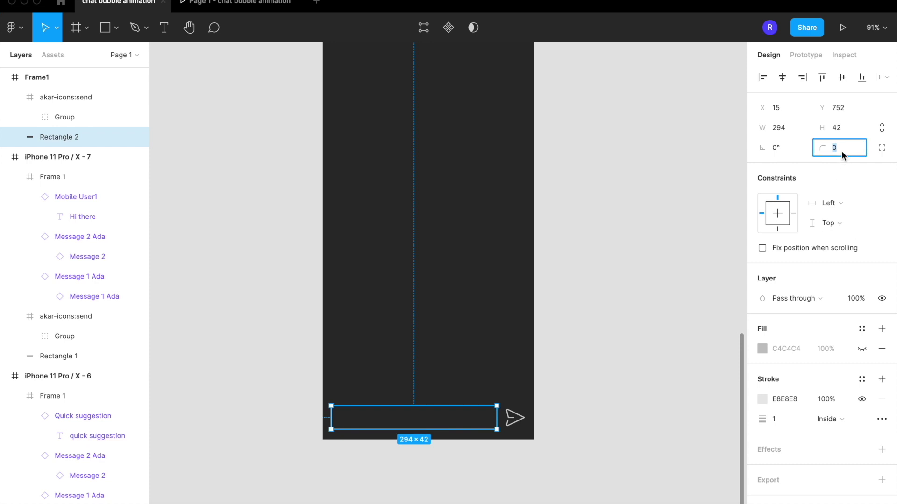
pyautogui.write('10')
pyautogui.press('Return')
pyautogui.write('22')
pyautogui.press('Return')
pyautogui.click(652, 286)
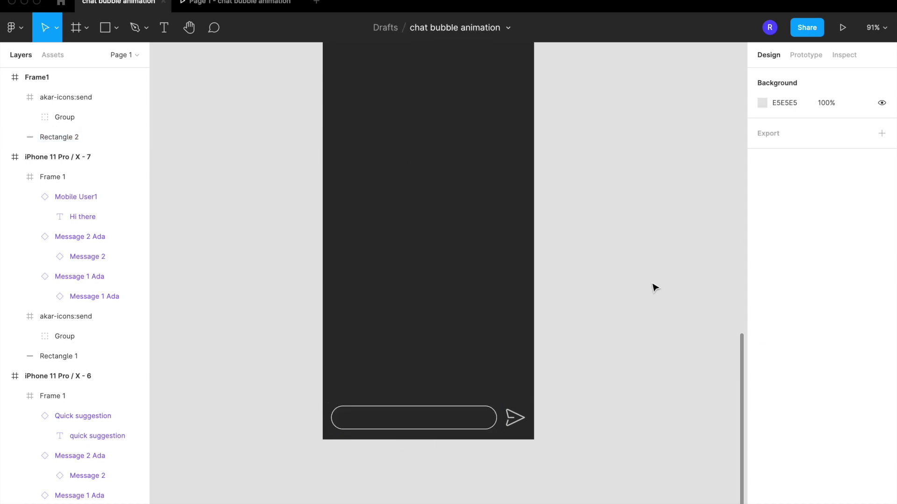
# Add the Message 1 Ada and Message 3 Ada bubble components to Frame1, stacked above the input box.
pyautogui.scroll(-5, 652, 287)
pyautogui.scroll(3, 653, 286)
pyautogui.scroll(2, 654, 286)
pyautogui.hscroll(2, 654, 286)
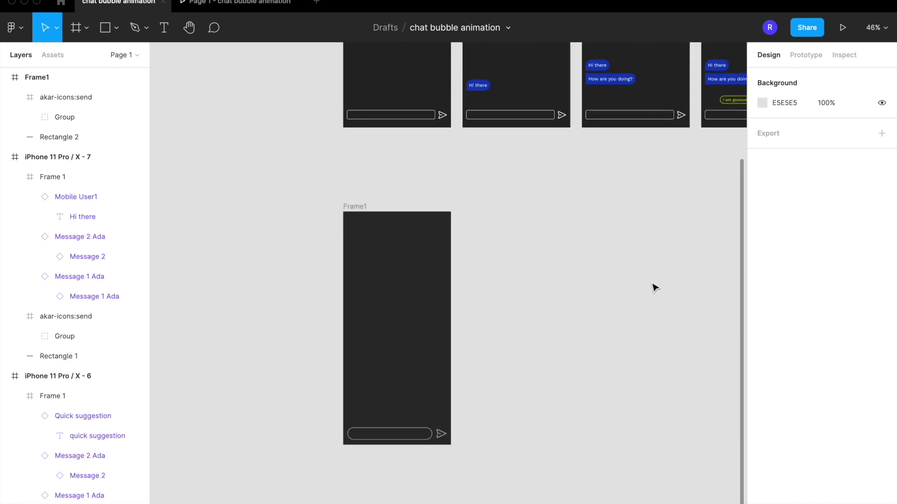
pyautogui.click(5, 157)
pyautogui.click(46, 58)
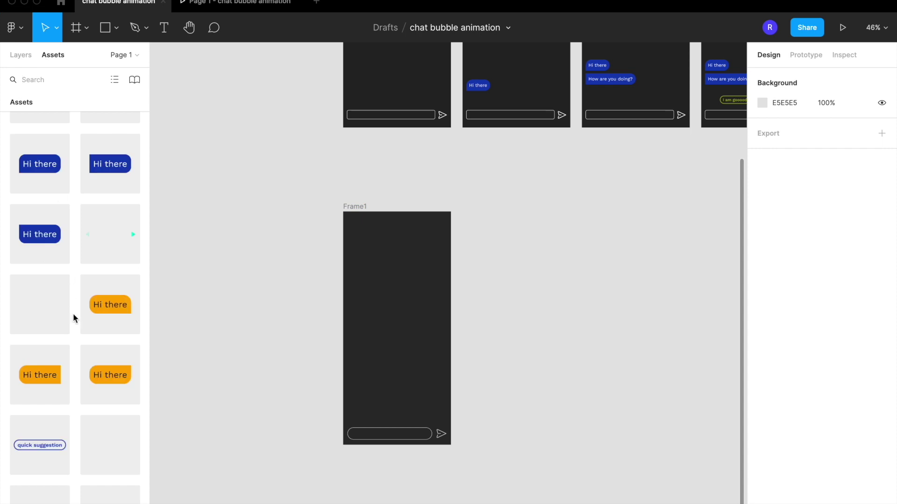
pyautogui.scroll(1, 80, 343)
pyautogui.scroll(5, 52, 186)
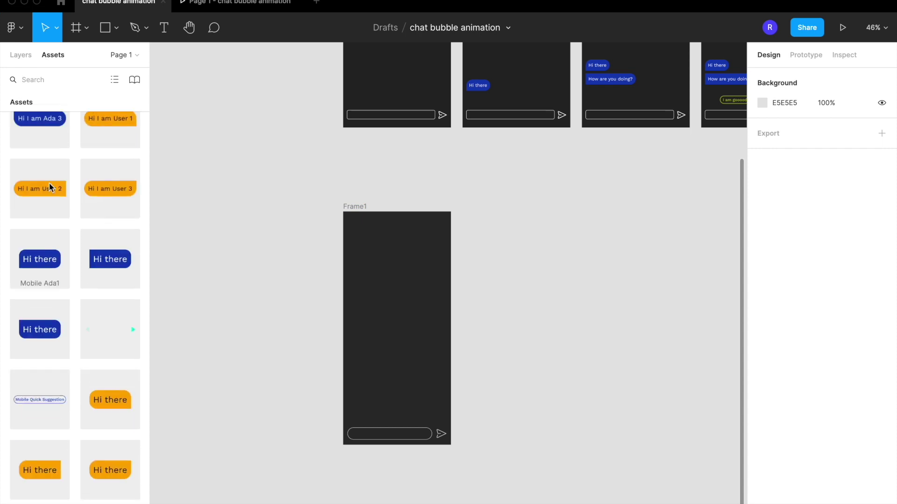
pyautogui.scroll(9, 50, 188)
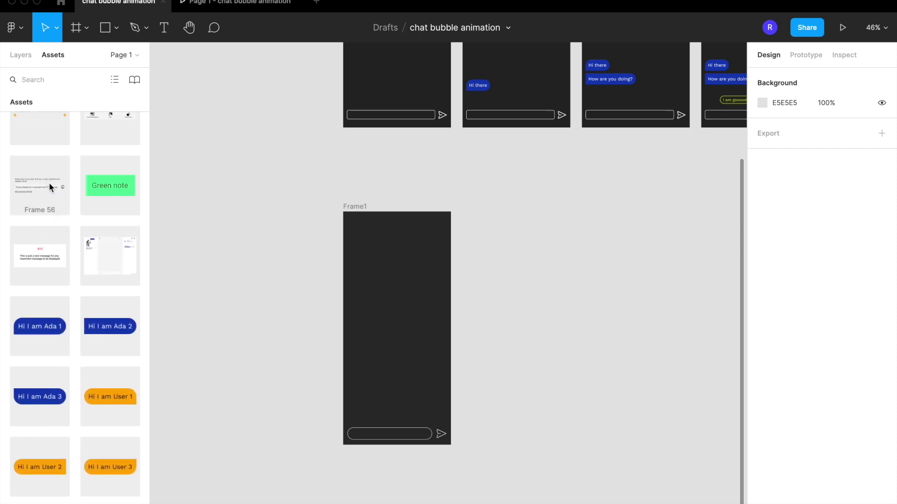
pyautogui.scroll(-4, 50, 187)
pyautogui.scroll(-3, 49, 185)
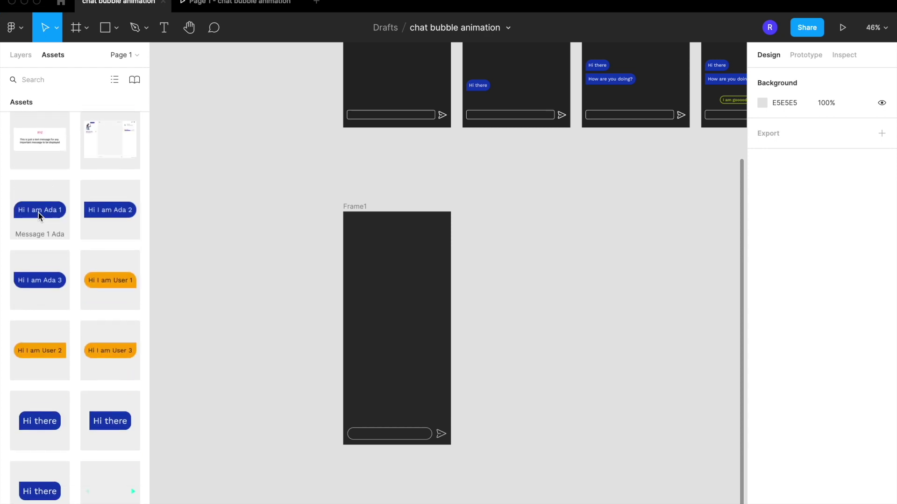
pyautogui.moveTo(37, 215); pyautogui.dragTo(370, 387)
pyautogui.moveTo(40, 279); pyautogui.dragTo(354, 394)
# Change the text of the Message 1 Ada bubble in Frame1 to "Hello there".
pyautogui.scroll(5, 372, 400)
pyautogui.doubleClick(354, 395)
pyautogui.doubleClick(354, 396)
pyautogui.doubleClick(353, 397)
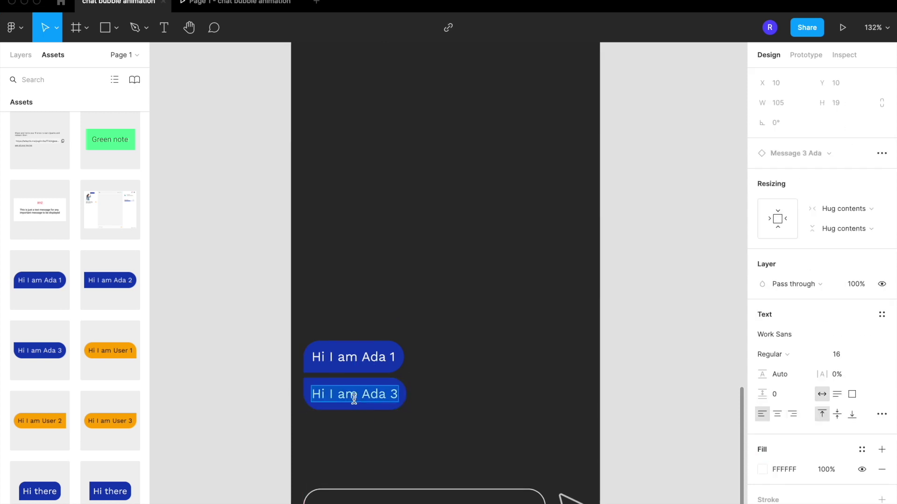
pyautogui.doubleClick(373, 350)
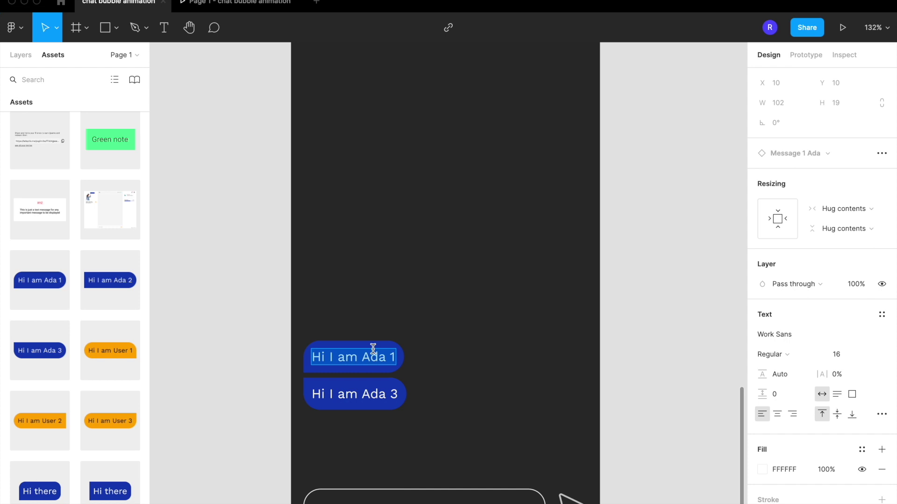
pyautogui.press('Escape')
pyautogui.press('Return')
pyautogui.write('Hello ')
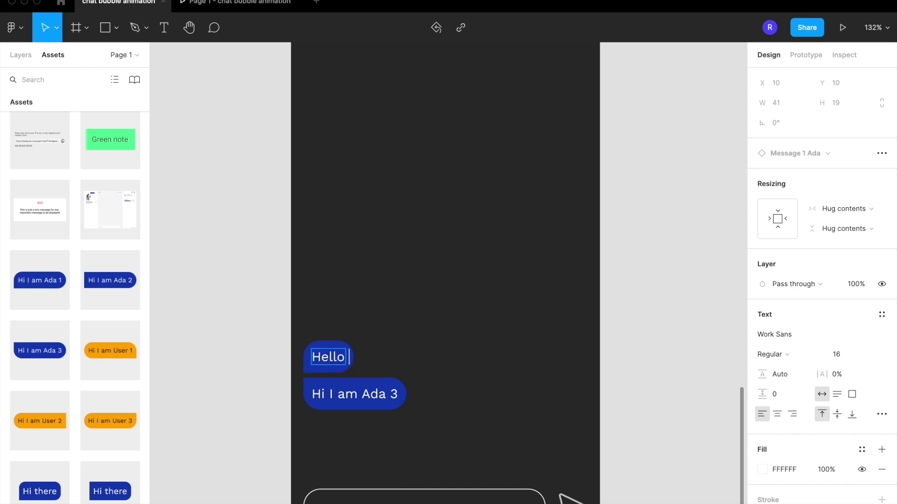
pyautogui.write('there')
# Change the text of the Message 3 Ada bubble to "How are you doing?".
pyautogui.click(368, 392)
pyautogui.press('Return')
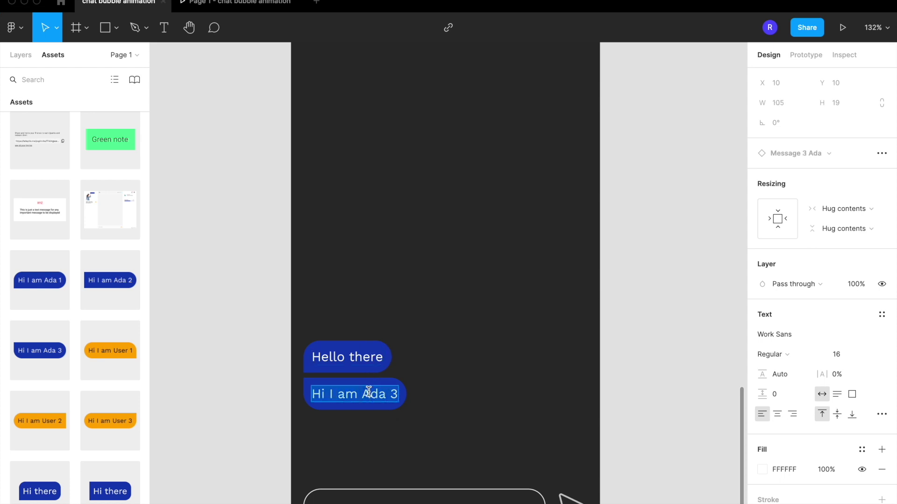
pyautogui.write('How are you')
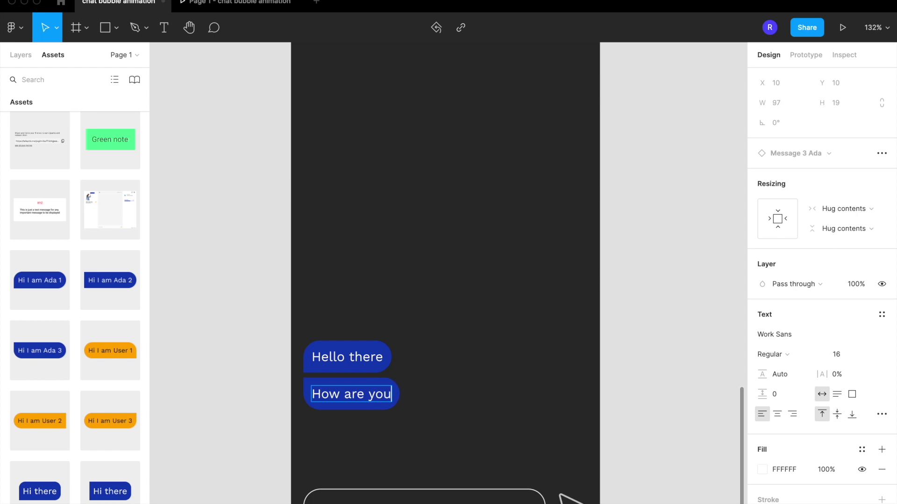
pyautogui.write(' doing?')
pyautogui.press('Escape')
pyautogui.click(671, 394)
# Draw a 375 × 683 frame with clipped content around both bubbles inside Frame1, at X 0, Y 54, ending above the input box.
pyautogui.scroll(-3, 671, 394)
pyautogui.hscroll(3, 672, 395)
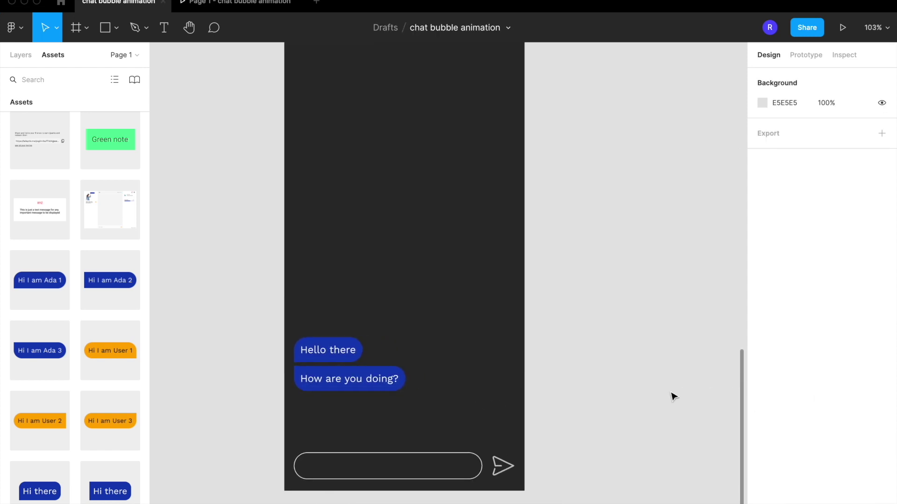
pyautogui.scroll(-3, 672, 395)
pyautogui.scroll(1, 672, 395)
pyautogui.hscroll(1, 671, 395)
pyautogui.press('f')
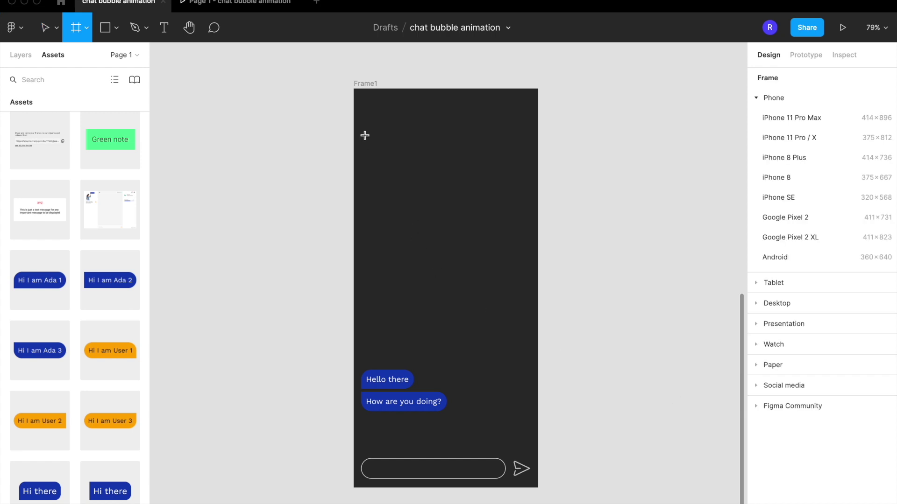
pyautogui.moveTo(354, 115); pyautogui.dragTo(538, 452)
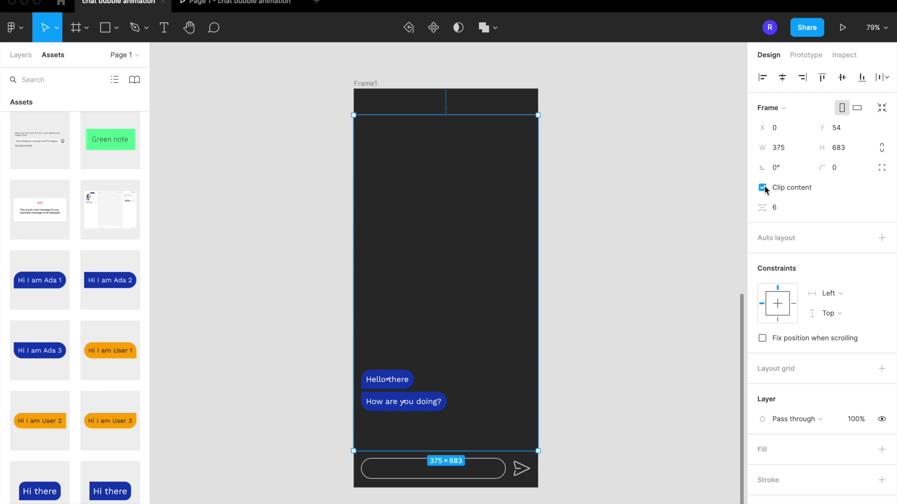
# Move both message bubbles straight down past the inner frame's lower edge so that they are clipped out of view.
pyautogui.scroll(-3, 405, 404)
pyautogui.click(404, 402)
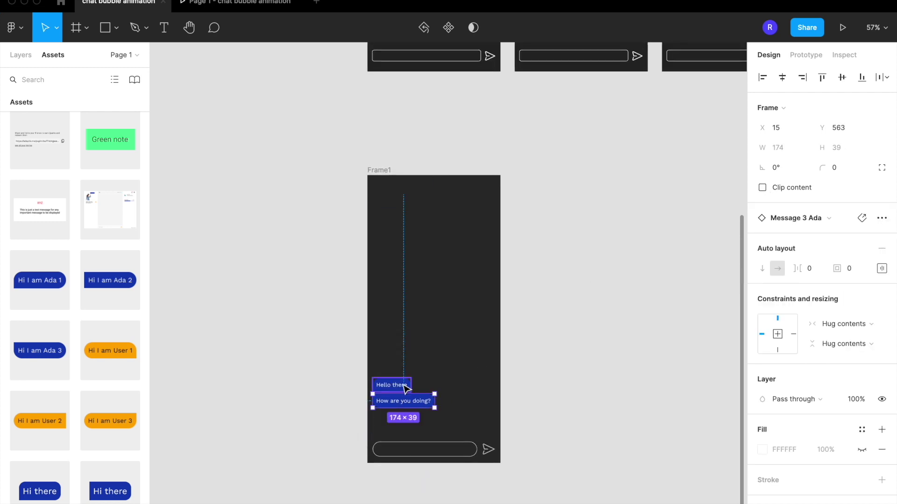
pyautogui.keyDown('shift'); pyautogui.click(405, 387); pyautogui.keyUp('shift')
pyautogui.hotkey('shift', 'Down')
pyautogui.hotkey('shift', 'Down')
pyautogui.hotkey('shift', 'Down')
pyautogui.hotkey('shift', 'Down')
pyautogui.hotkey('shift', 'Down')
pyautogui.hotkey('shift', 'Down')
pyautogui.hotkey('shift', 'Down')
pyautogui.hotkey('shift', 'Down')
pyautogui.hotkey('shift', 'Down')
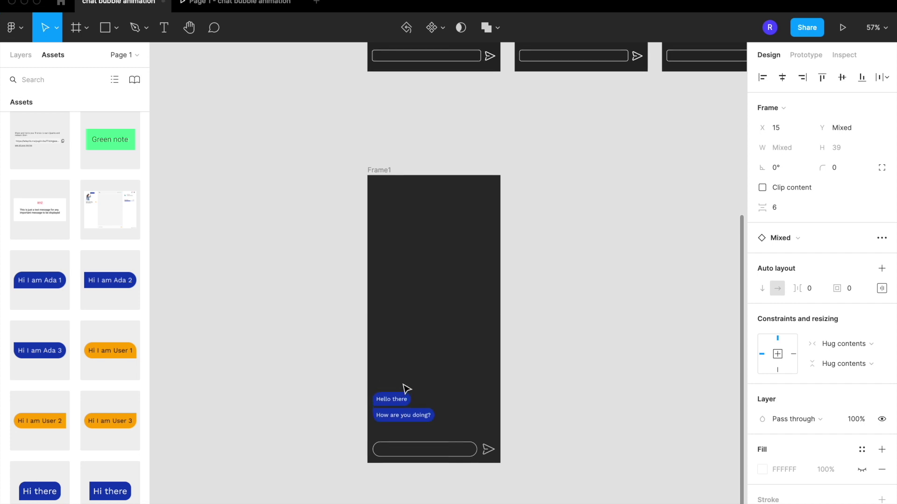
pyautogui.hotkey('shift', 'Down')
pyautogui.hotkey('shift', 'Down')
pyautogui.hotkey('shift', 'Down')
pyautogui.hotkey('shift', 'Down')
pyautogui.hotkey('shift', 'Down')
pyautogui.hotkey('shift', 'Down')
pyautogui.hotkey('shift', 'Down')
pyautogui.hotkey('shift', 'Down')
pyautogui.hotkey('shift', 'Down')
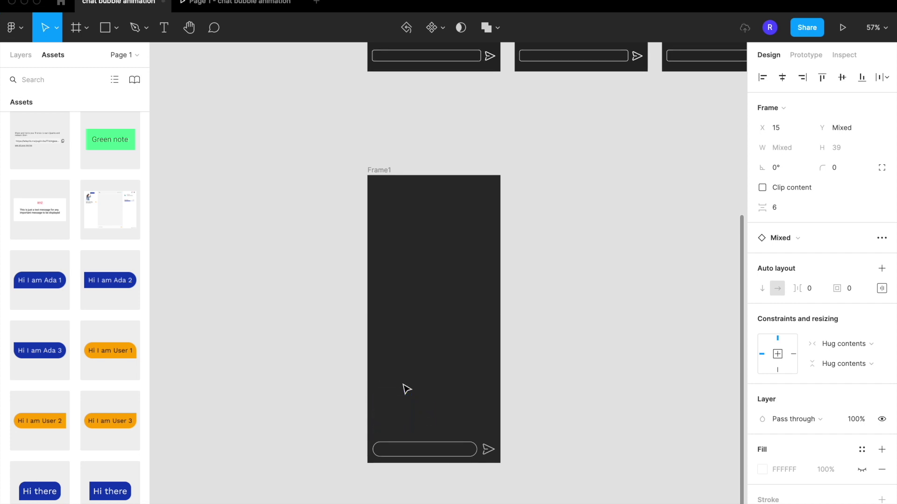
pyautogui.click(582, 293)
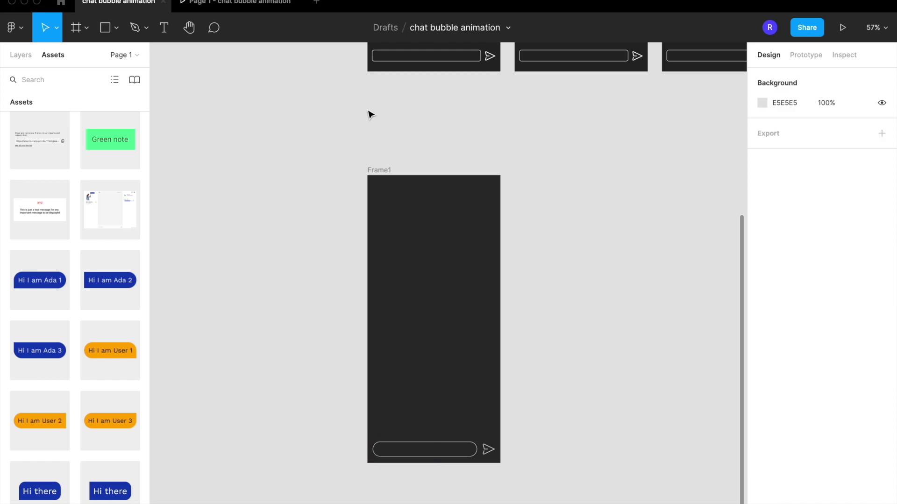
# Duplicate Frame1 beside the original and expand the copy's layers.
pyautogui.click(385, 172)
pyautogui.hotkey('ctrl', 'd')
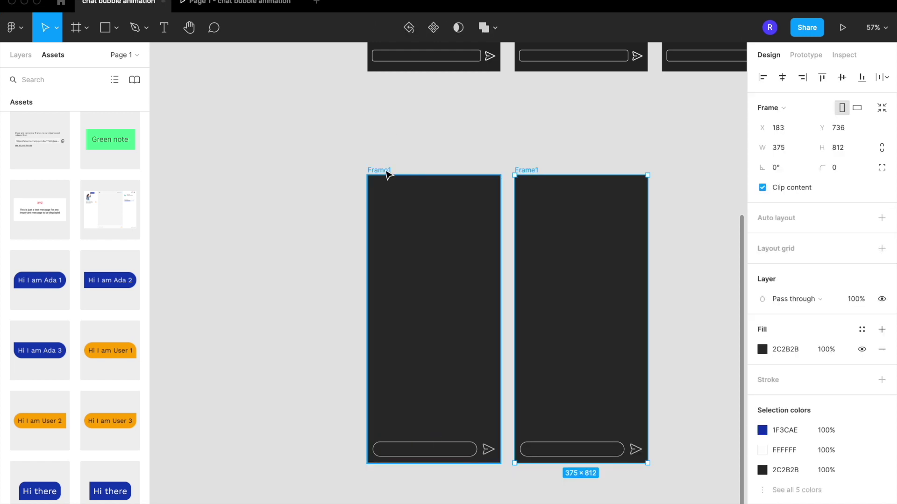
pyautogui.click(18, 56)
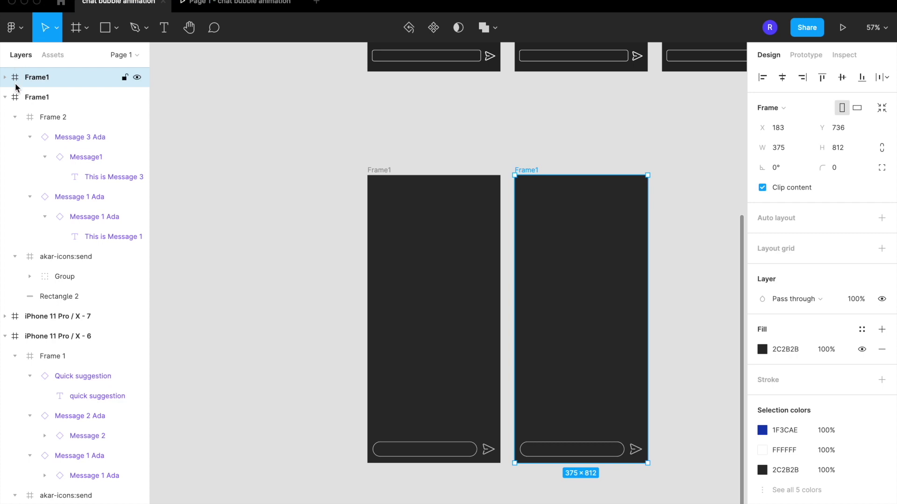
pyautogui.click(5, 97)
pyautogui.click(5, 77)
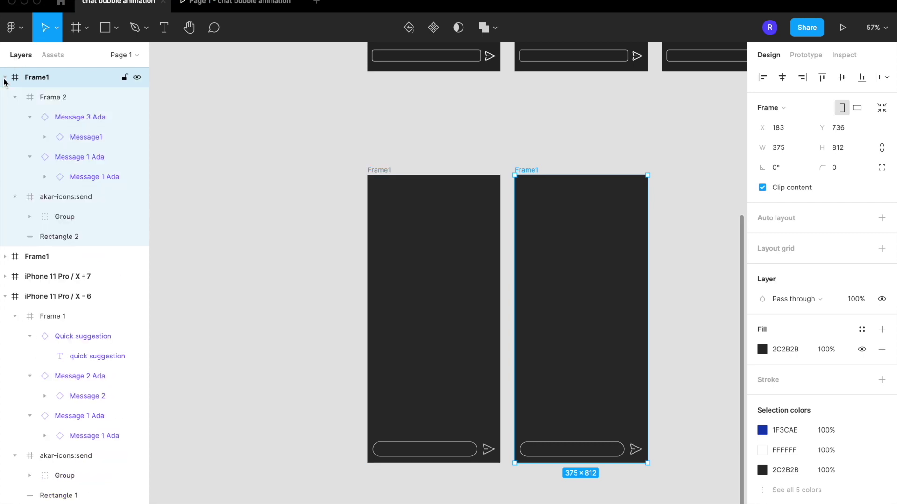
# Move the Message 1 Ada bubble in the second frame up to Y 588, above the input box.
pyautogui.click(87, 158)
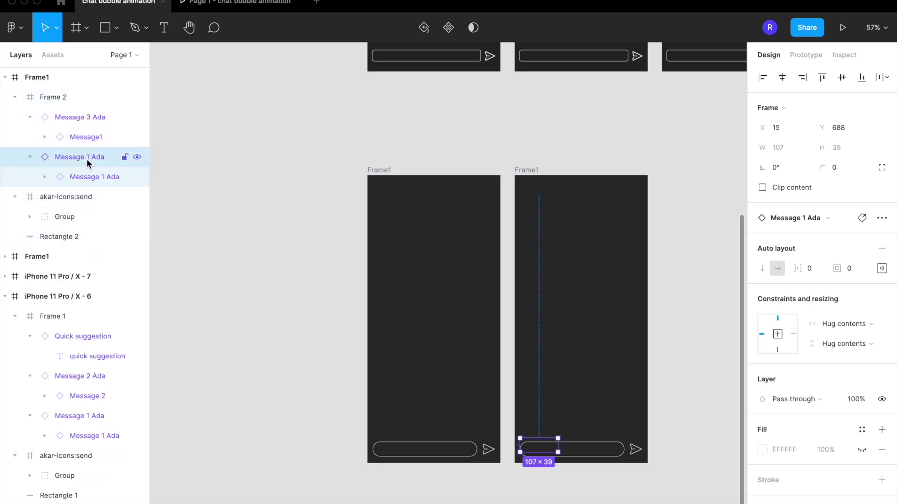
pyautogui.hotkey('shift', 'Up')
pyautogui.hotkey('shift', 'Up')
pyautogui.hotkey('shift', 'Up')
pyautogui.hotkey('shift', 'Up')
pyautogui.hotkey('shift', 'Up')
pyautogui.hotkey('shift', 'Up')
pyautogui.hotkey('shift', 'Up')
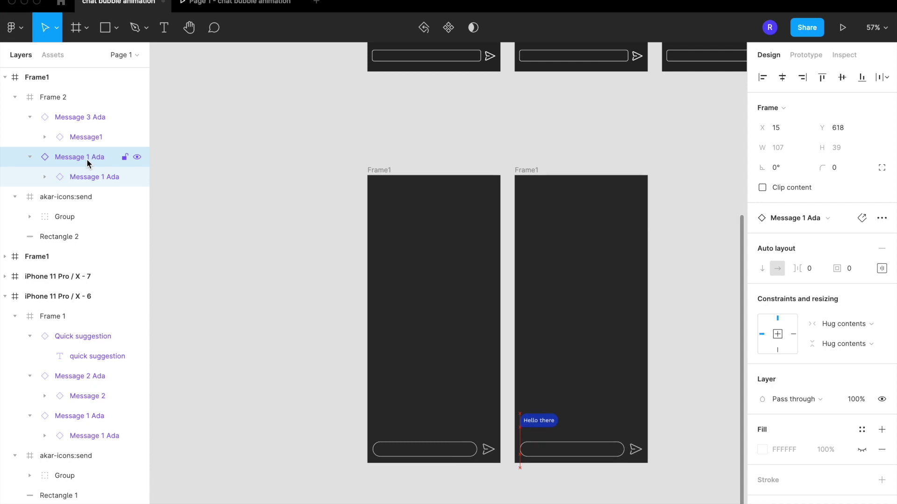
pyautogui.hotkey('shift', 'Up')
pyautogui.hotkey('shift', 'Up')
pyautogui.hotkey('shift', 'Up')
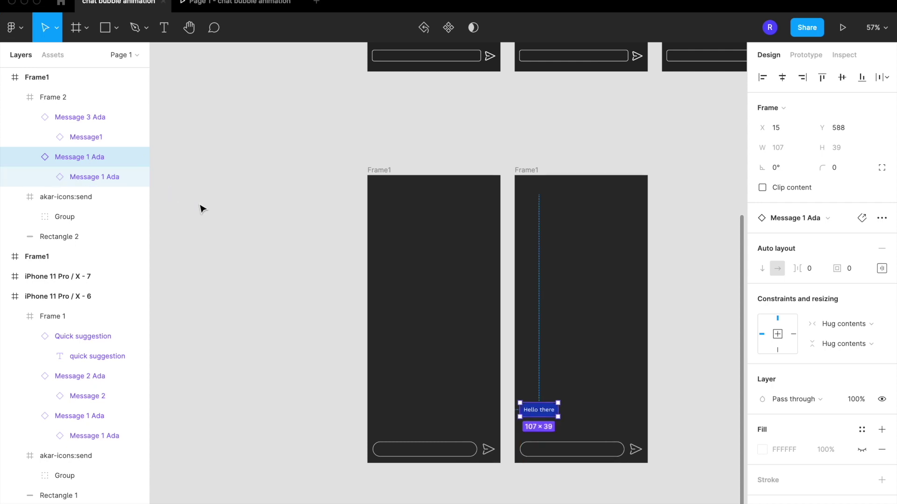
pyautogui.click(270, 258)
# Move the second frame away from the original to X 281, keeping both frames aligned at Y 736.
pyautogui.hscroll(3, 269, 259)
pyautogui.scroll(-1, 270, 258)
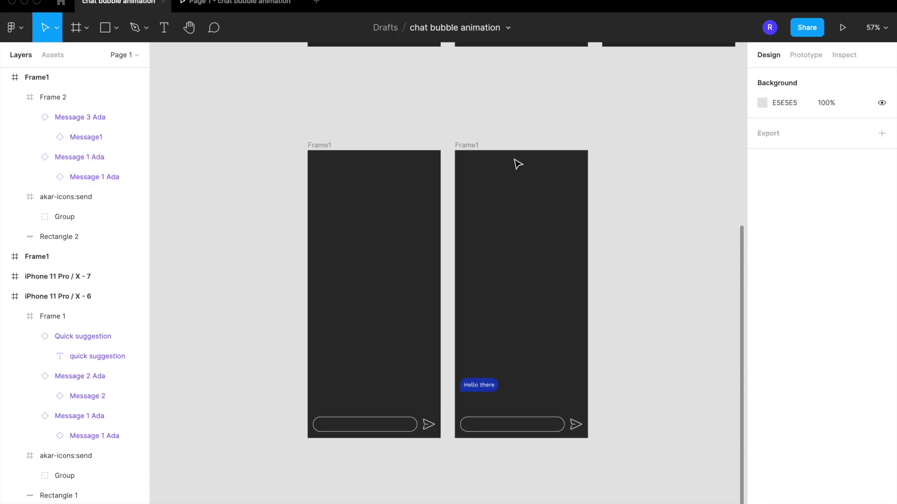
pyautogui.moveTo(478, 146); pyautogui.dragTo(511, 139)
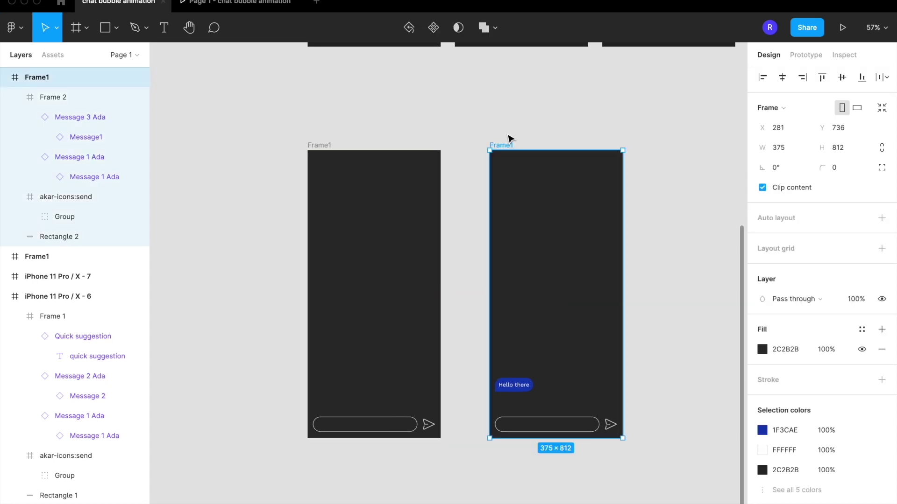
pyautogui.click(511, 138)
# Duplicate the second frame and place the copy beside it at X 761, Y 736.
pyautogui.hscroll(4, 509, 138)
pyautogui.click(406, 130)
pyautogui.press('super+d')
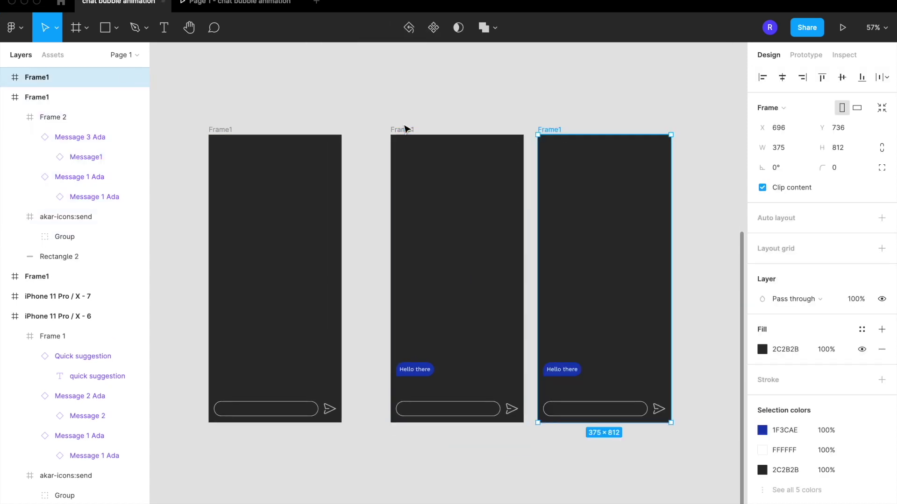
pyautogui.moveTo(560, 130); pyautogui.dragTo(583, 131)
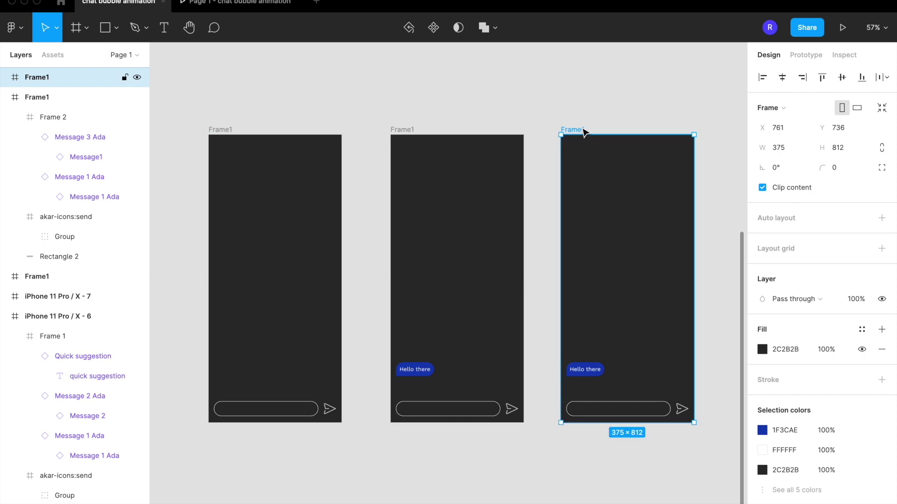
# Move the Message 3 Ada bubble in the third frame up to Y 633, directly below the "Hello there" bubble.
pyautogui.click(3, 97)
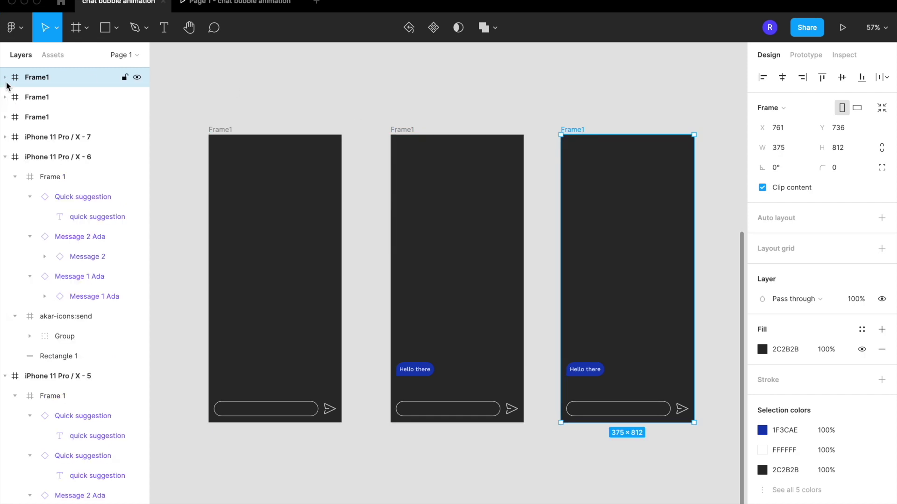
pyautogui.click(4, 77)
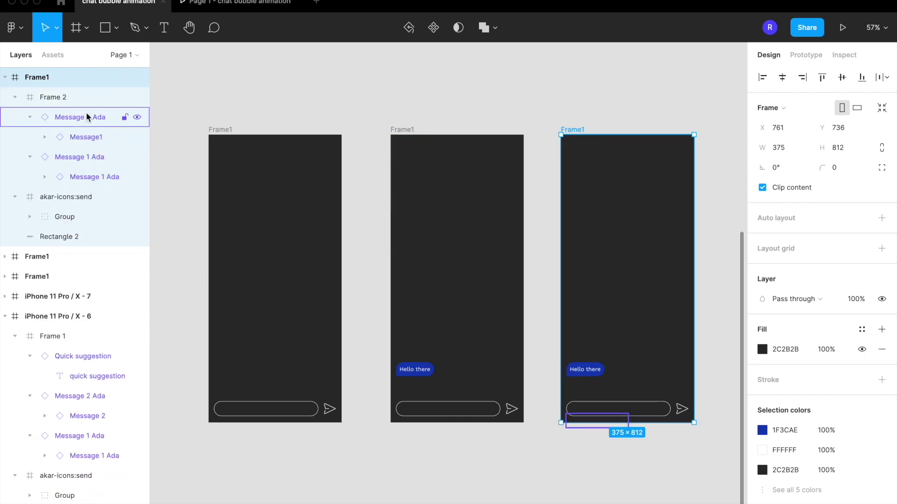
pyautogui.click(117, 118)
pyautogui.hotkey('shift', 'Up')
pyautogui.hotkey('shift', 'Up')
pyautogui.hotkey('shift', 'Up')
pyautogui.hotkey('shift', 'Up')
pyautogui.hotkey('shift', 'Up')
pyautogui.hotkey('shift', 'Up')
pyautogui.hotkey('shift', 'Up')
pyautogui.hotkey('shift', 'Up')
pyautogui.hotkey('shift', 'Up')
pyautogui.hotkey('shift', 'Up')
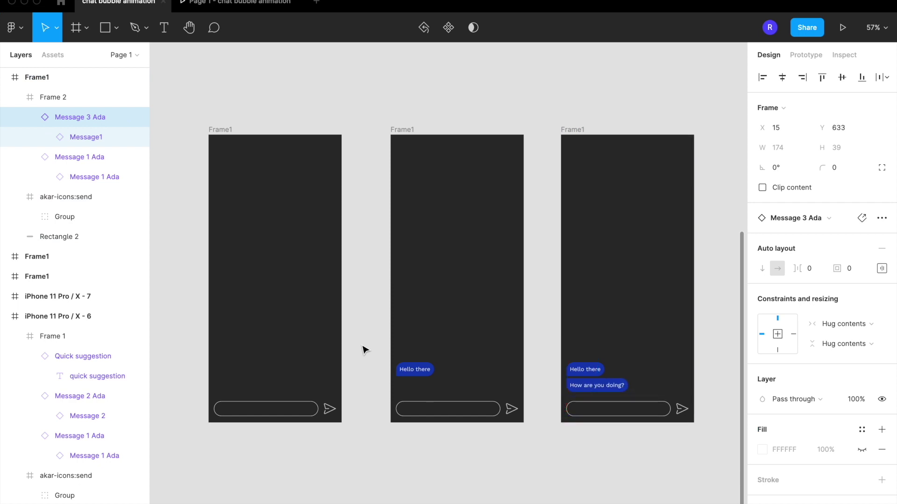
pyautogui.click(707, 296)
# Move the "Hello there" bubble in the third frame up by 50 px.
pyautogui.hscroll(1, 710, 297)
pyautogui.hscroll(10, 709, 296)
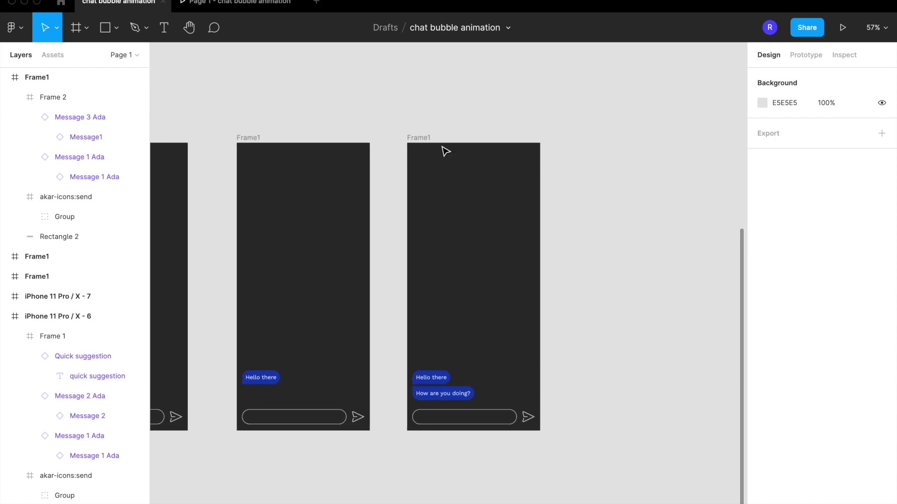
pyautogui.click(47, 55)
pyautogui.scroll(-2, 97, 331)
pyautogui.scroll(-5, 94, 333)
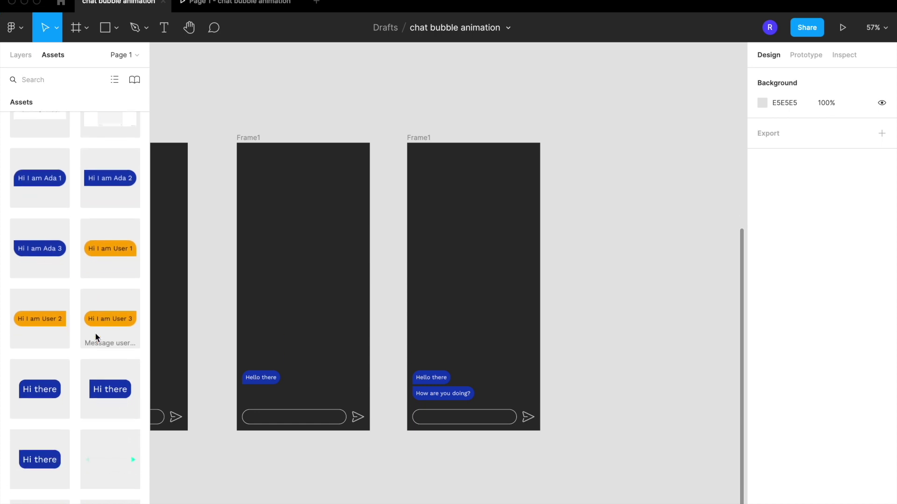
pyautogui.doubleClick(446, 383)
pyautogui.hotkey('shift', 'Up')
pyautogui.hotkey('shift', 'Up')
pyautogui.hotkey('shift', 'Up')
pyautogui.hotkey('shift', 'Up')
pyautogui.hotkey('shift', 'Up')
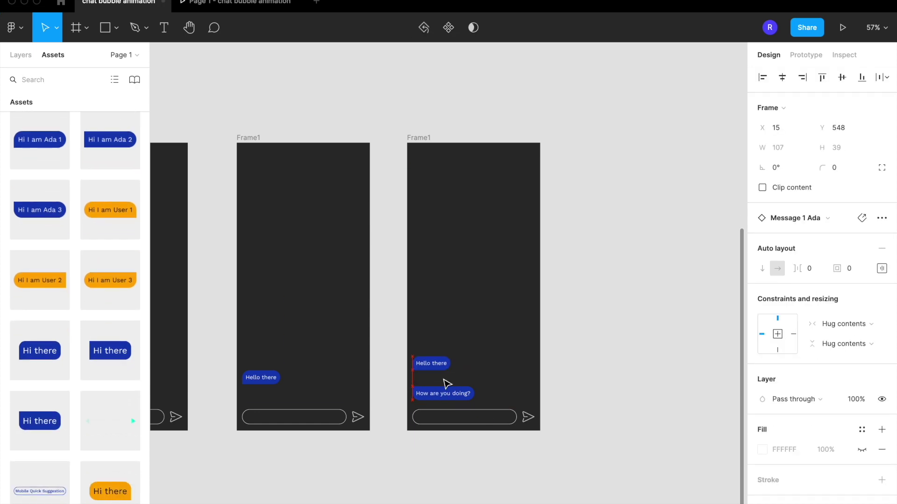
# Move the "How are you doing?" bubble in the third frame up to Y 583, just below the "Hello there" bubble.
pyautogui.click(445, 392)
pyautogui.hotkey('shift', 'Up')
pyautogui.hotkey('shift', 'Up')
pyautogui.hotkey('shift', 'Up')
pyautogui.hotkey('shift', 'Up')
pyautogui.hotkey('shift', 'Up')
pyautogui.hotkey('shift', 'Up')
pyautogui.hotkey('shift', 'Up')
pyautogui.hotkey('shift', 'Up')
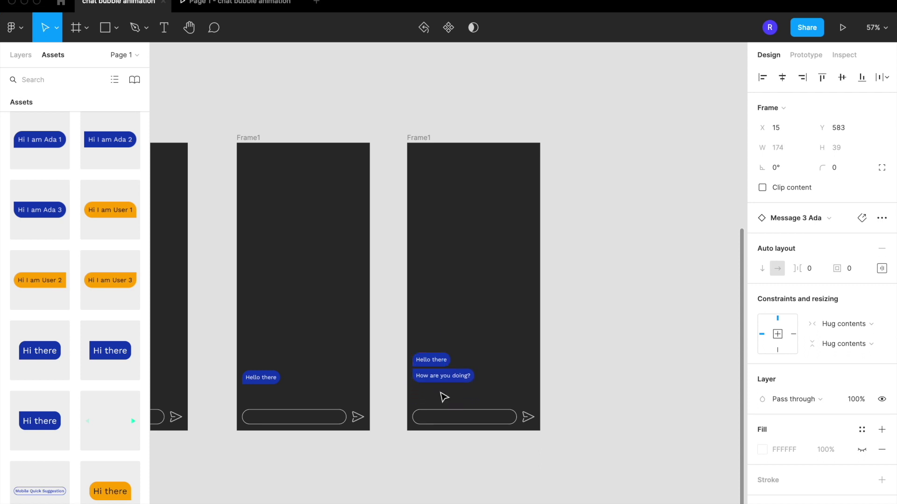
# Add a Quick suggestion component to the third frame below the message bubbles, at X 44, Y 645.
pyautogui.scroll(-4, 103, 346)
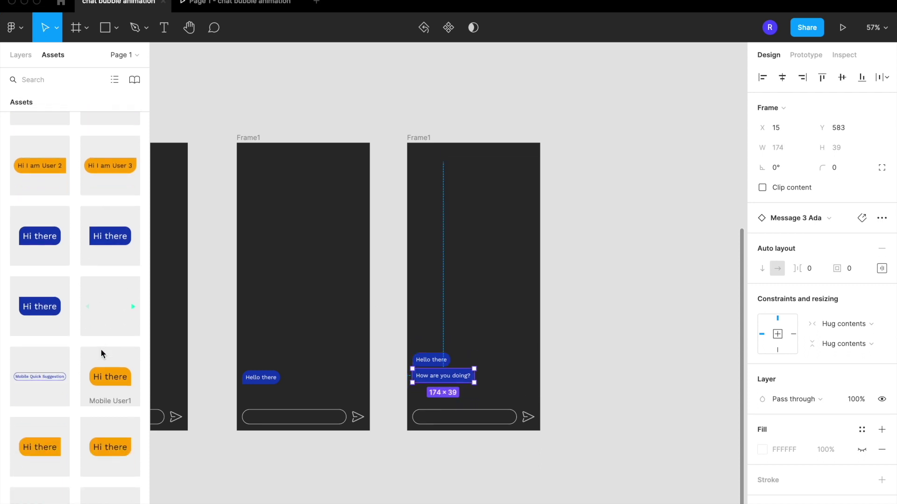
pyautogui.scroll(-4, 43, 379)
pyautogui.moveTo(40, 412); pyautogui.dragTo(450, 401)
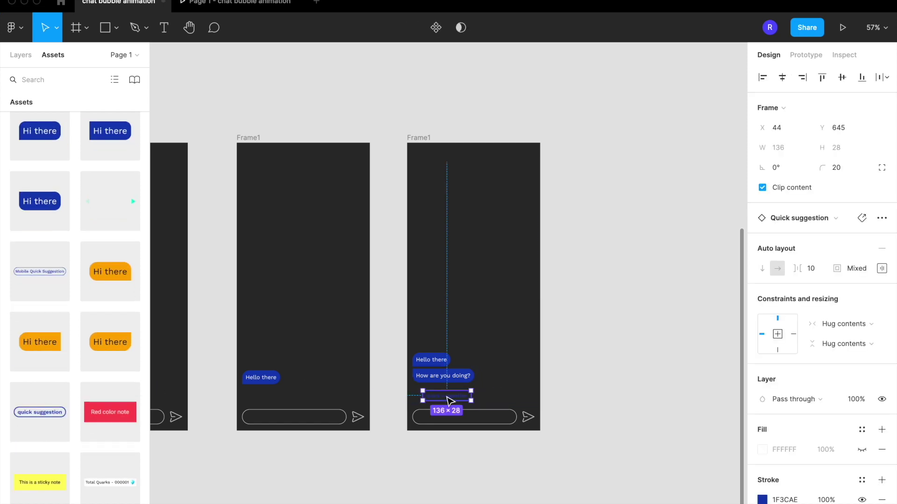
# Change the text of the quick suggestion to "I am goood".
pyautogui.scroll(5, 449, 400)
pyautogui.doubleClick(449, 401)
pyautogui.doubleClick(446, 397)
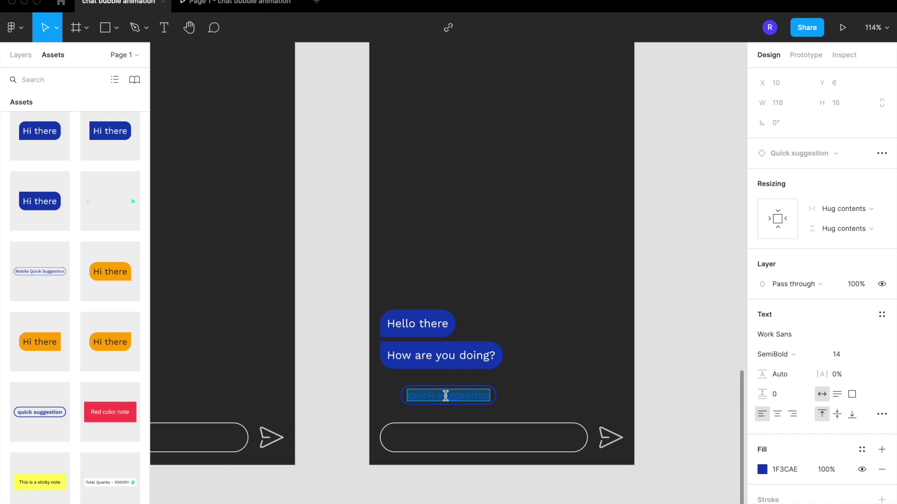
pyautogui.write('I am good!')
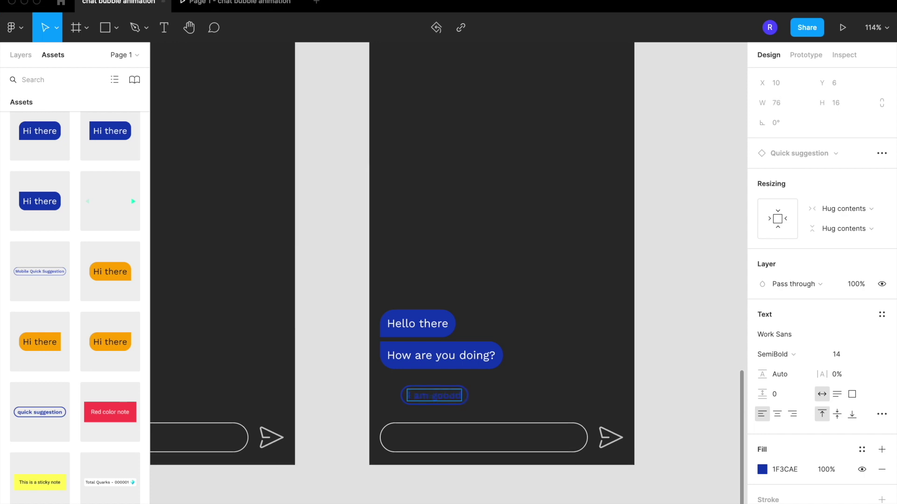
pyautogui.press('Escape')
pyautogui.press('Escape')
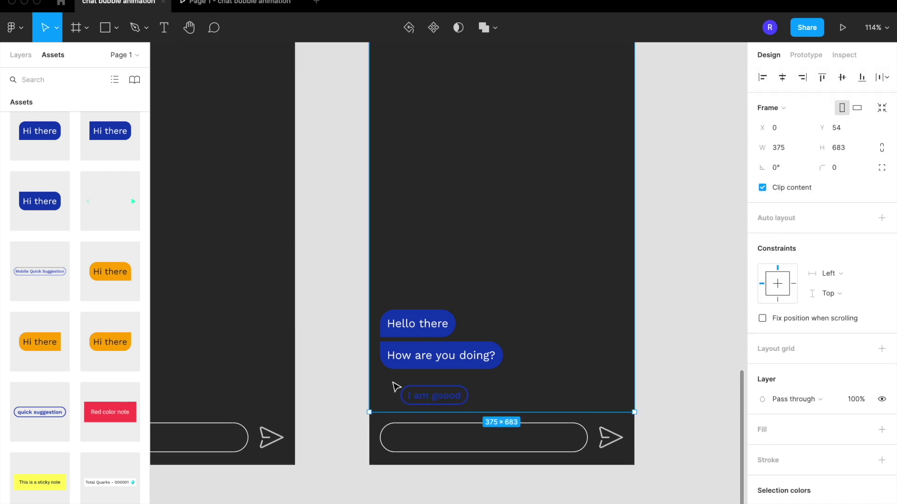
# Add a second Quick suggestion reading "can be better" beside the first one, at X 196, Y 645.
pyautogui.moveTo(38, 416); pyautogui.dragTo(535, 398)
pyautogui.doubleClick(535, 398)
pyautogui.doubleClick(535, 398)
pyautogui.press('BackSpace')
pyautogui.write('can be better')
pyautogui.press('Escape')
pyautogui.click(735, 444)
pyautogui.click(562, 403)
pyautogui.moveTo(563, 402); pyautogui.dragTo(578, 402)
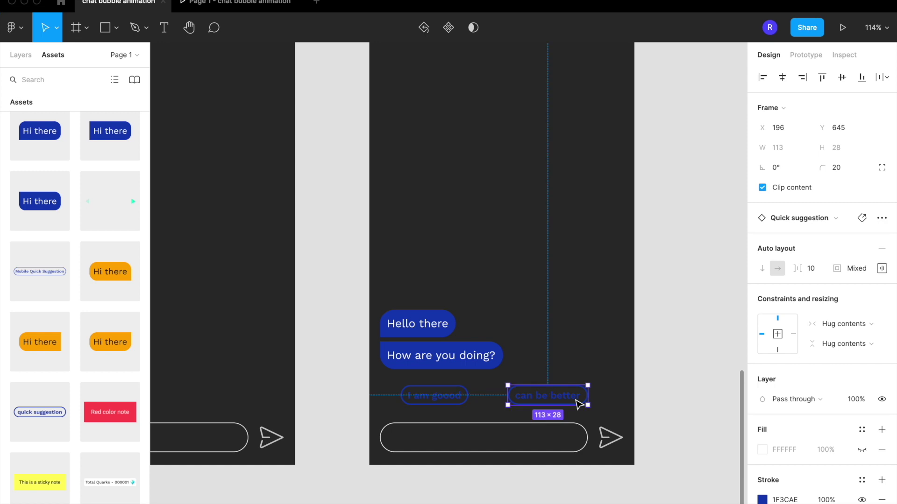
# Move the "I am goood" suggestion in the third frame closer to "can be better", to X 66, Y 645.
pyautogui.click(466, 396)
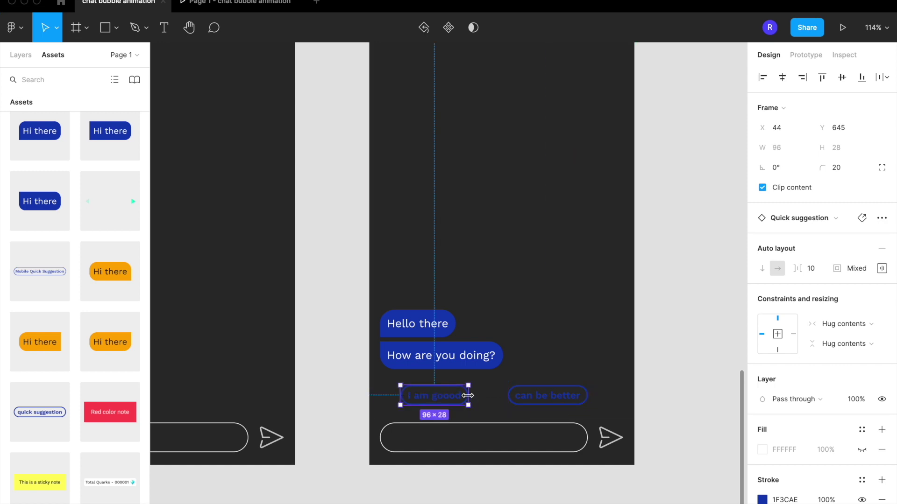
pyautogui.moveTo(451, 397); pyautogui.dragTo(475, 398)
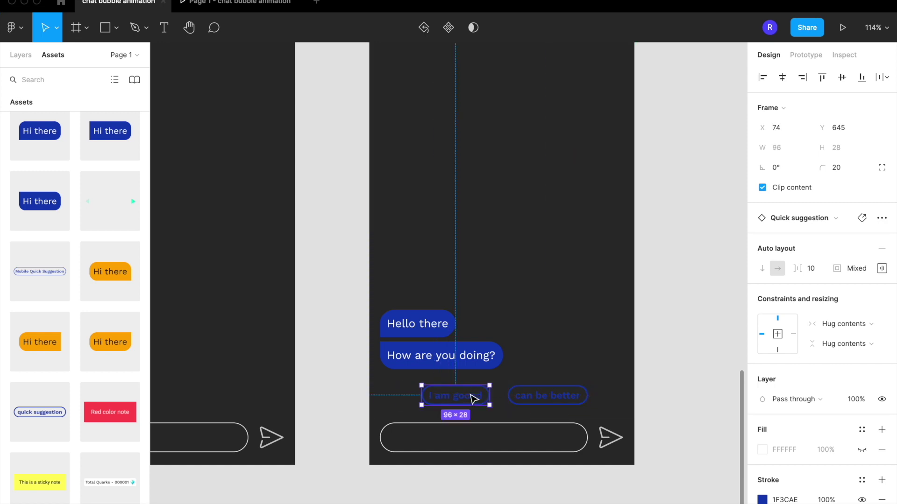
pyautogui.press('Left')
pyautogui.press('Left')
pyautogui.press('Left')
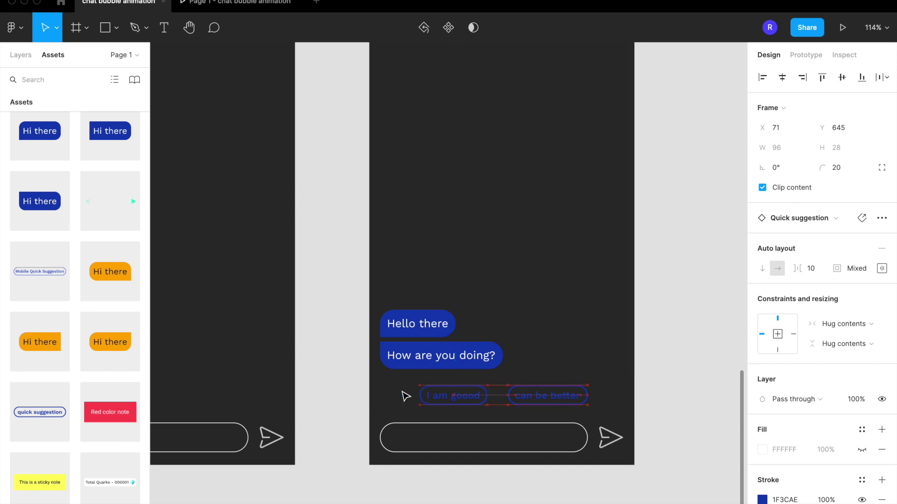
pyautogui.press('Left')
pyautogui.press('Left')
# Change the stroke colour of both quick suggestions in the third frame to olive yellow AEA01F.
pyautogui.click(570, 399)
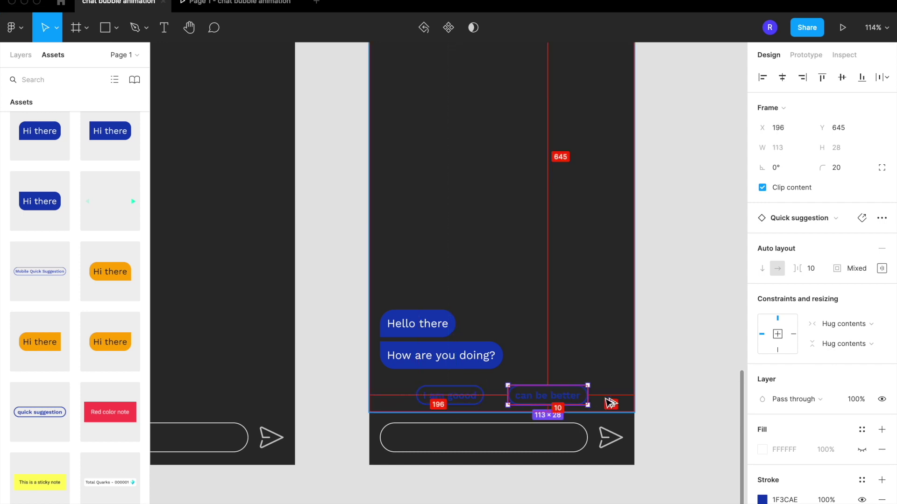
pyautogui.scroll(-3, 644, 391)
pyautogui.click(644, 391)
pyautogui.click(590, 394)
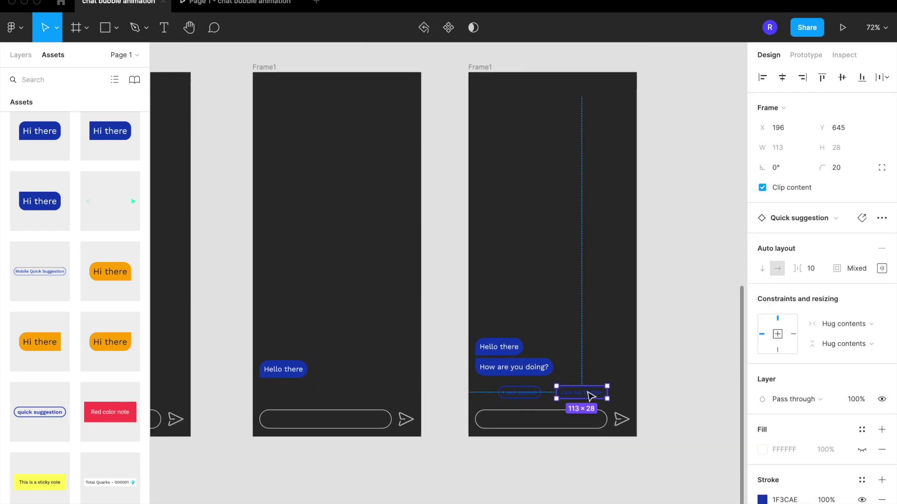
pyautogui.keyDown('shift'); pyautogui.click(542, 397); pyautogui.keyUp('shift')
pyautogui.scroll(-4, 777, 451)
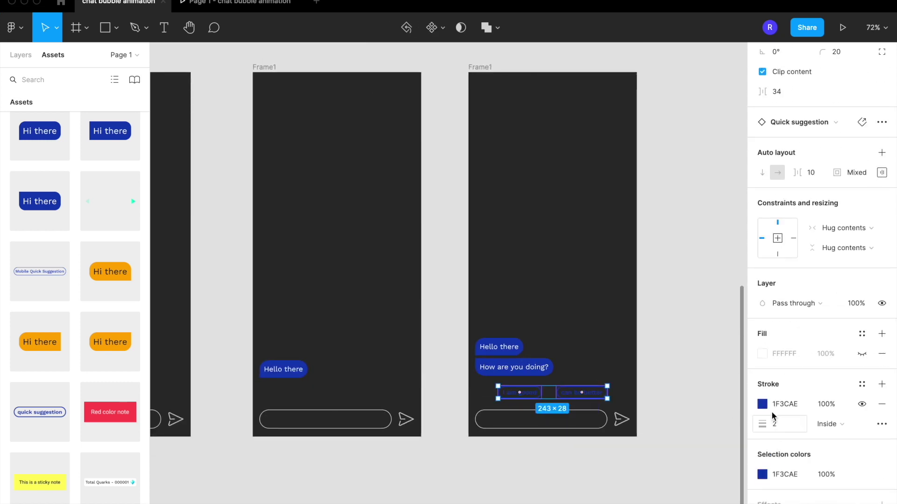
pyautogui.click(762, 403)
pyautogui.moveTo(663, 401)
pyautogui.mouseDown()
pyautogui.moveTo(651, 400)
pyautogui.moveTo(674, 405)
pyautogui.moveTo(654, 401)
pyautogui.mouseUp()
# Change the text colour of both quick suggestions to ABAE1F.
pyautogui.click(762, 474)
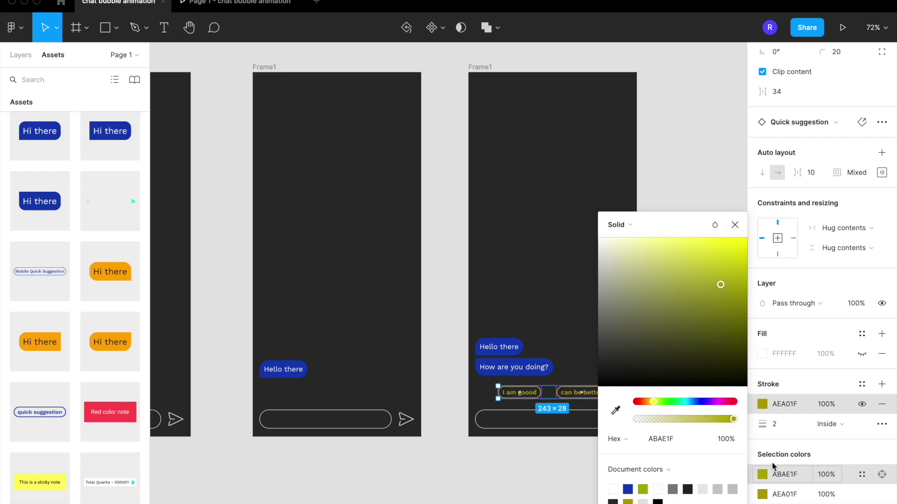
pyautogui.click(735, 224)
pyautogui.click(707, 248)
pyautogui.hscroll(3, 708, 248)
pyautogui.hscroll(3, 709, 248)
pyautogui.scroll(1, 709, 248)
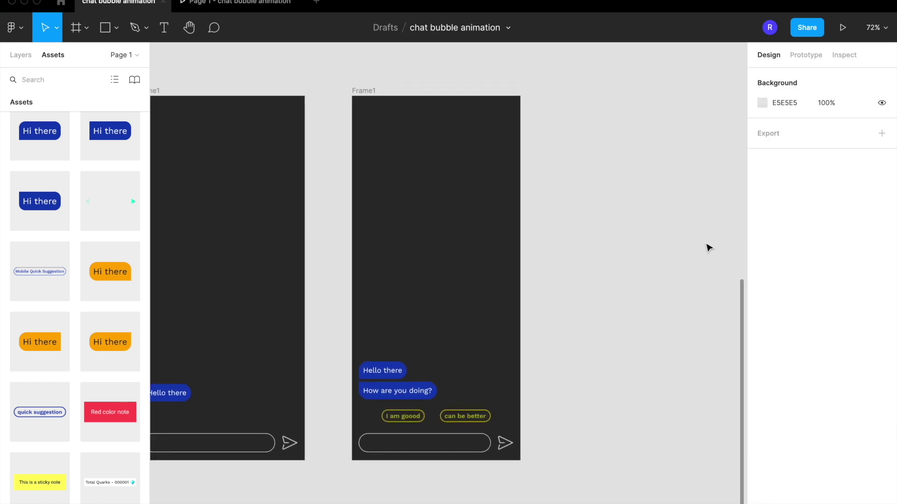
# Move both quick suggestions in the third frame down to Y 685, outside the clipped message area.
pyautogui.click(365, 91)
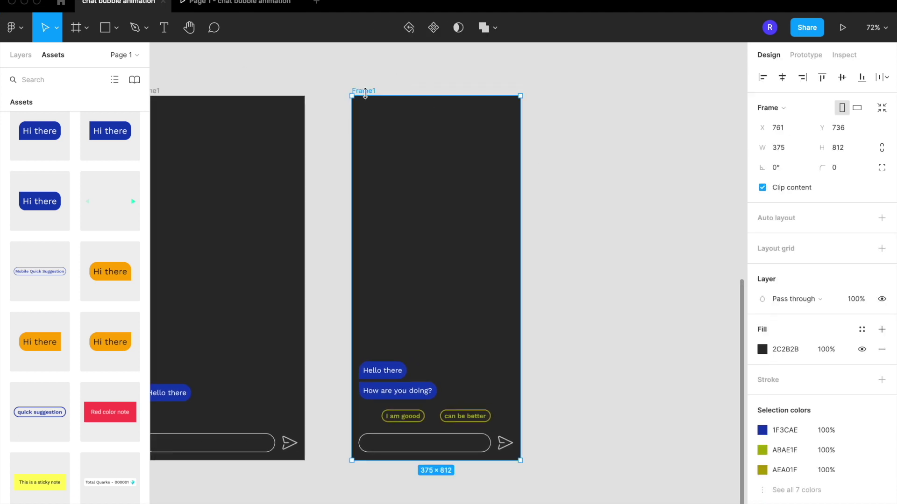
pyautogui.click(404, 415)
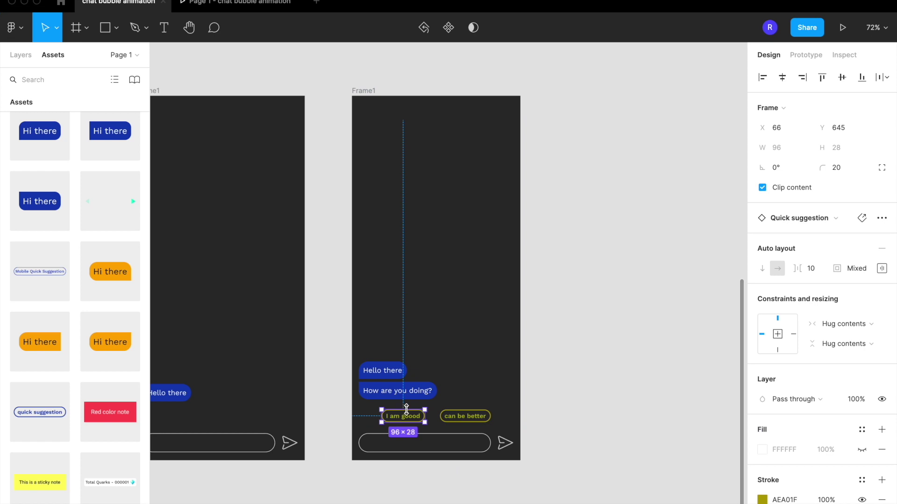
pyautogui.keyDown('shift'); pyautogui.click(455, 417); pyautogui.keyUp('shift')
pyautogui.hotkey('shift', 'Down')
pyautogui.hotkey('shift', 'Down')
pyautogui.hotkey('shift', 'Down')
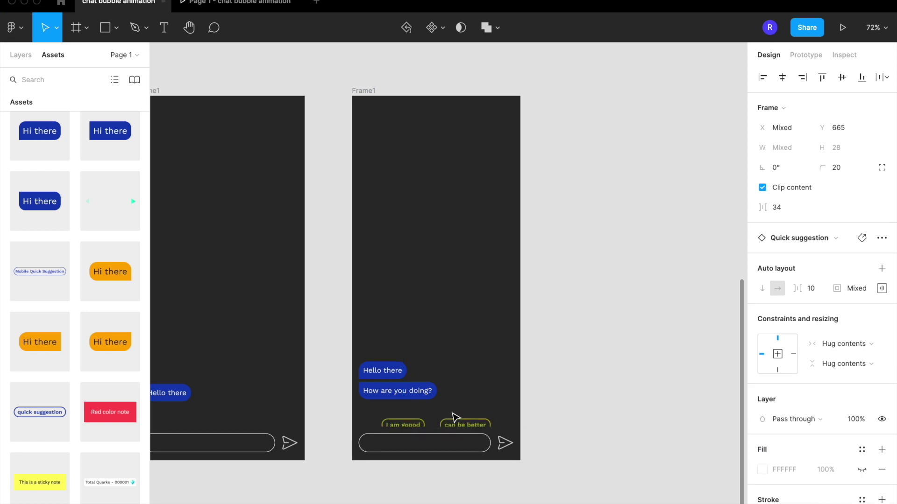
pyautogui.click(579, 318)
# Duplicate the third frame and place the copy beside it at X 1234, Y 736.
pyautogui.click(366, 92)
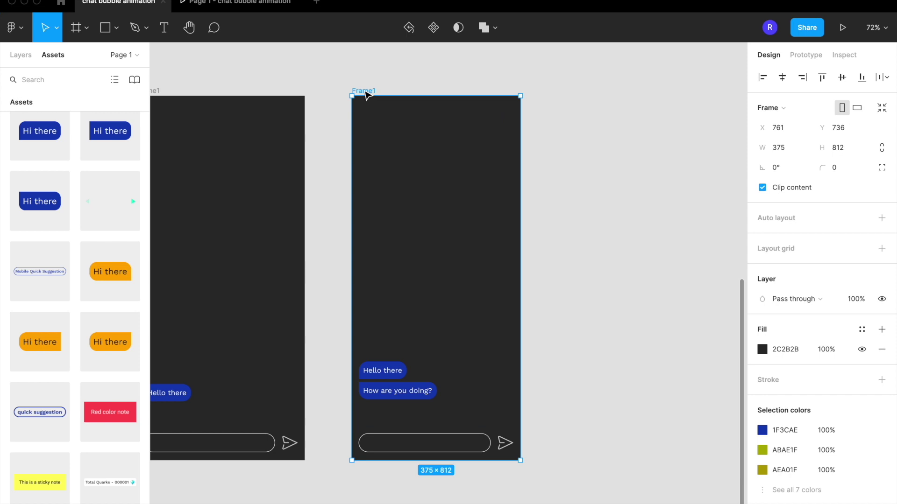
pyautogui.press('super+d')
pyautogui.hscroll(5, 521, 184)
pyautogui.doubleClick(420, 76)
pyautogui.click(454, 70)
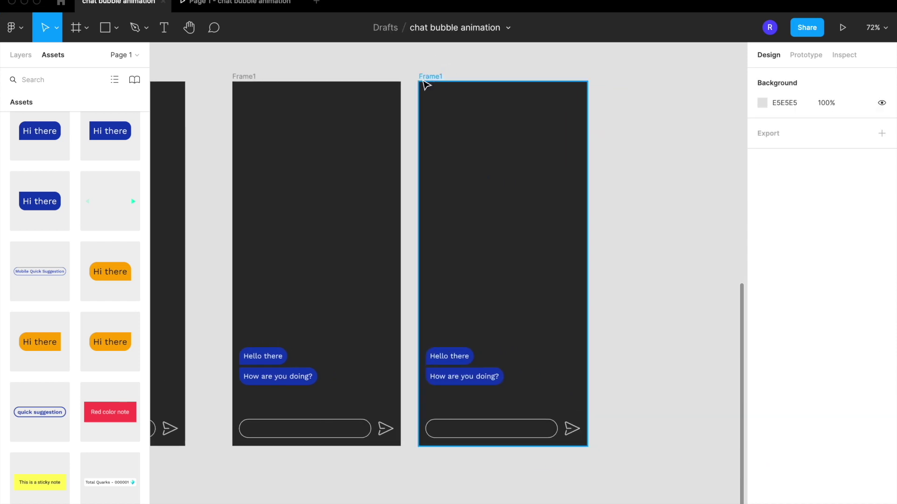
pyautogui.moveTo(434, 81); pyautogui.dragTo(461, 81)
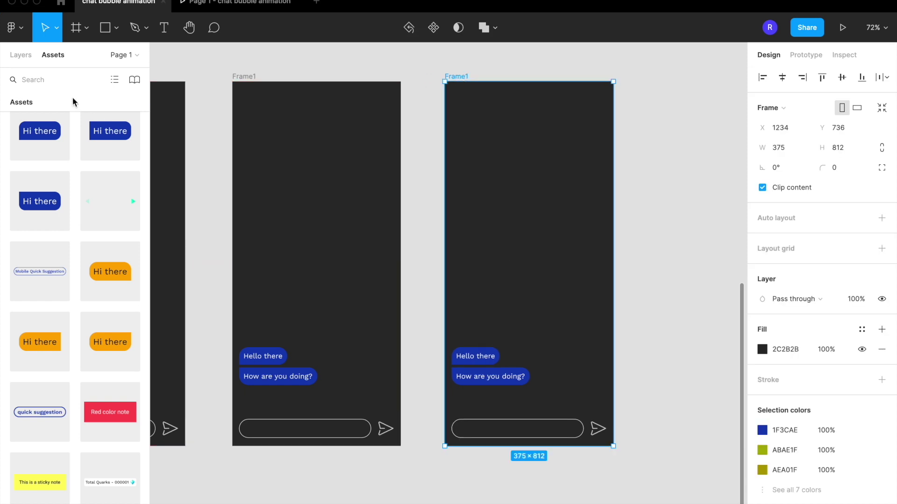
# Move the hidden "I am goood" suggestion in the fourth frame up to Y 635, below the "How are you doing?" bubble.
pyautogui.click(19, 55)
pyautogui.click(5, 78)
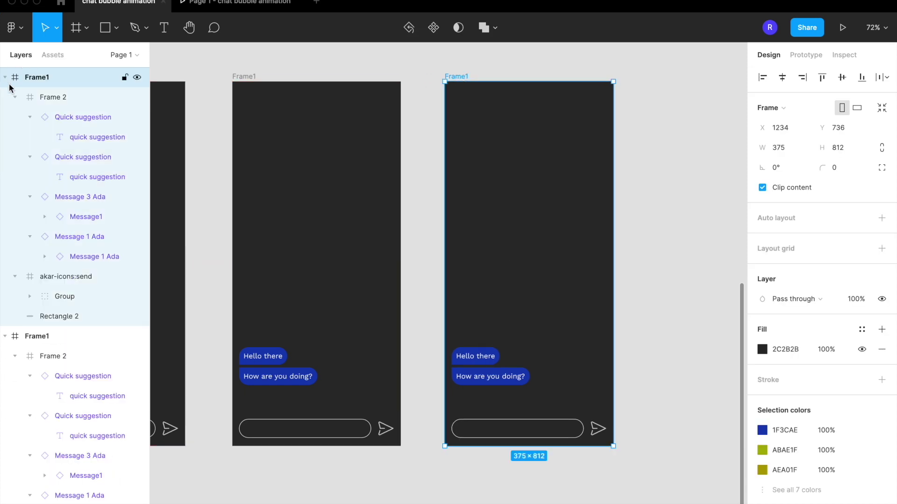
pyautogui.moveTo(80, 123); pyautogui.dragTo(79, 158)
pyautogui.hotkey('shift', 'Up')
pyautogui.hotkey('shift', 'Up')
pyautogui.hotkey('shift', 'Up')
pyautogui.hotkey('shift', 'Up')
pyautogui.hotkey('shift', 'Up')
pyautogui.hotkey('shift', 'Up')
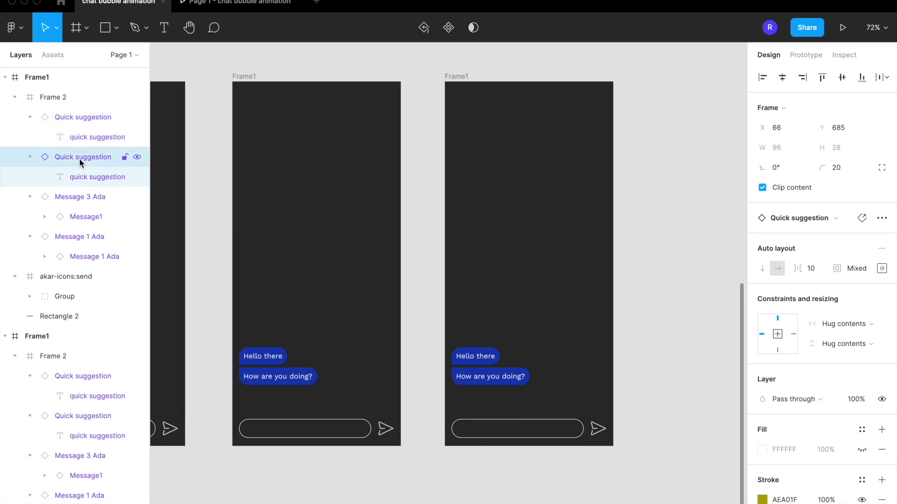
pyautogui.hotkey('shift', 'Down')
pyautogui.hotkey('shift', 'Up')
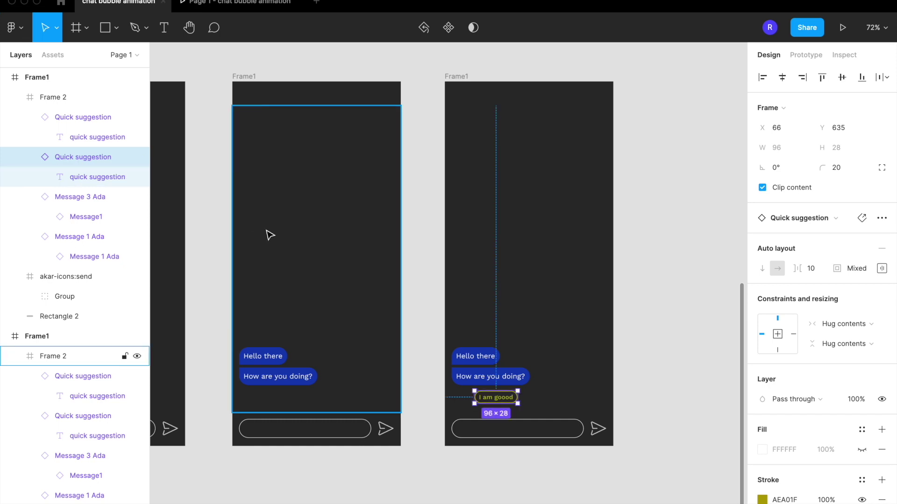
pyautogui.click(482, 358)
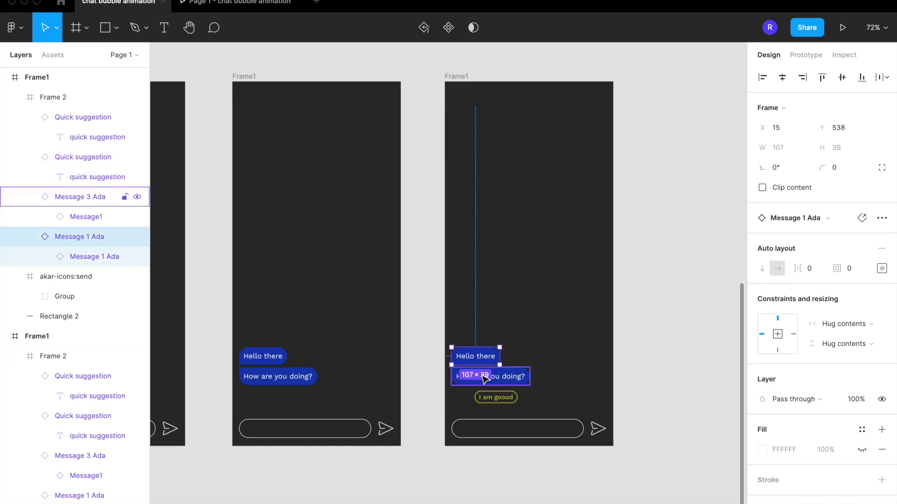
# Duplicate the fourth frame to create a fifth frame at X 1649, Y 736.
pyautogui.click(572, 48)
pyautogui.click(456, 76)
pyautogui.hotkey('ctrl', 'd')
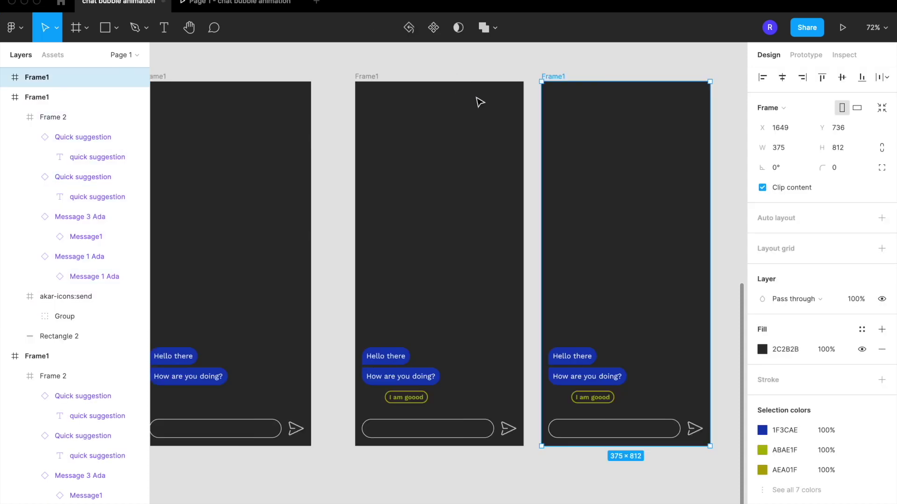
# Move the hidden "can be better" suggestion in the fifth frame up to Y 635, level with "I am goood".
pyautogui.click(4, 97)
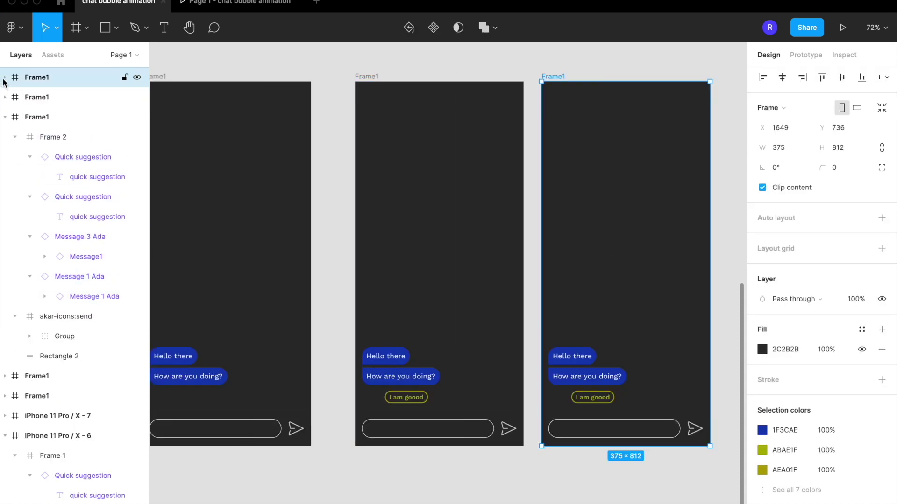
pyautogui.click(4, 77)
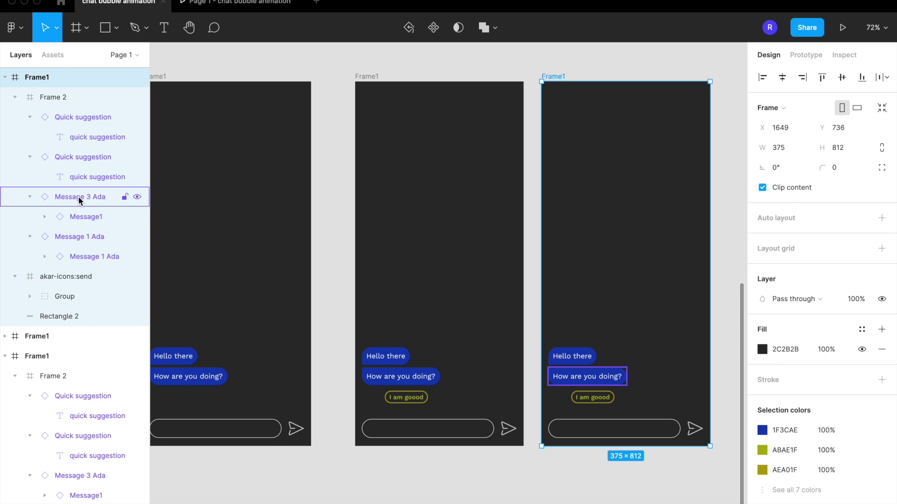
pyautogui.click(80, 120)
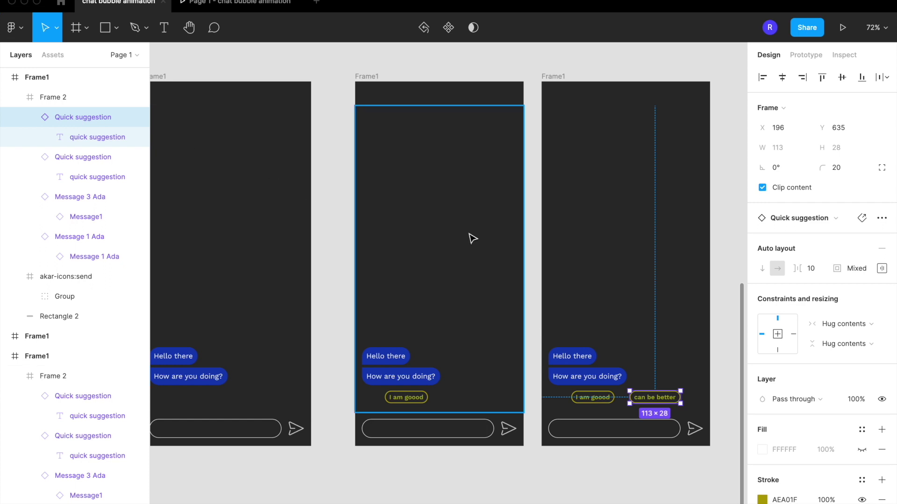
# Duplicate the fifth frame and place the copy beside it at X 2128, Y 736.
pyautogui.hscroll(5, 472, 239)
pyautogui.click(578, 204)
pyautogui.click(329, 65)
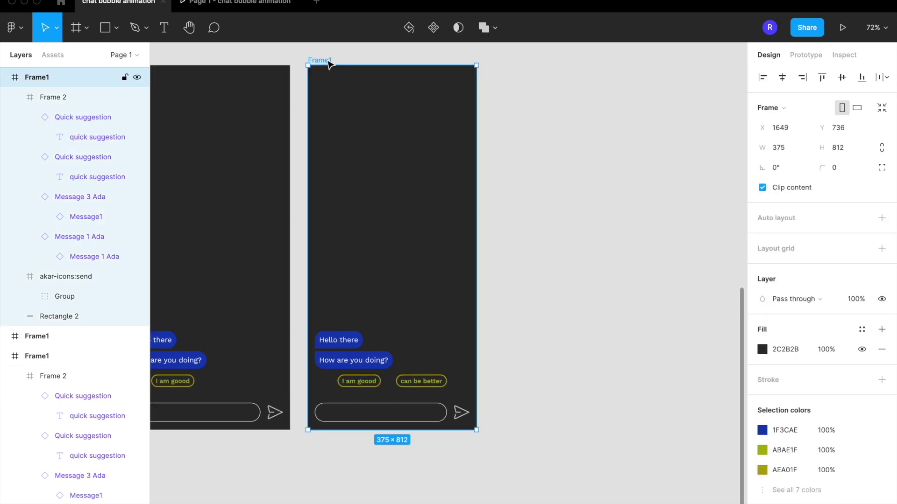
pyautogui.hotkey('ctrl', 'd')
pyautogui.moveTo(512, 69); pyautogui.dragTo(540, 71)
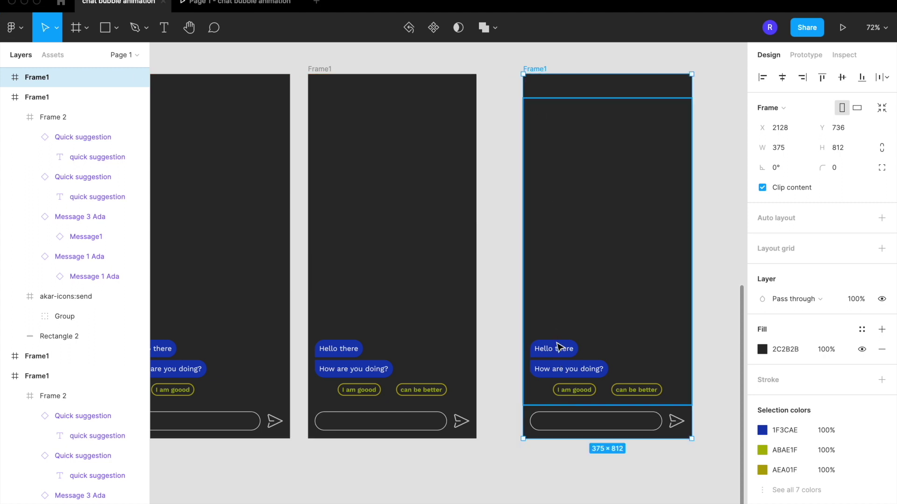
# Add a prototype connection from the first frame of the lower row to the second, triggered After delay.
pyautogui.scroll(-5, 557, 347)
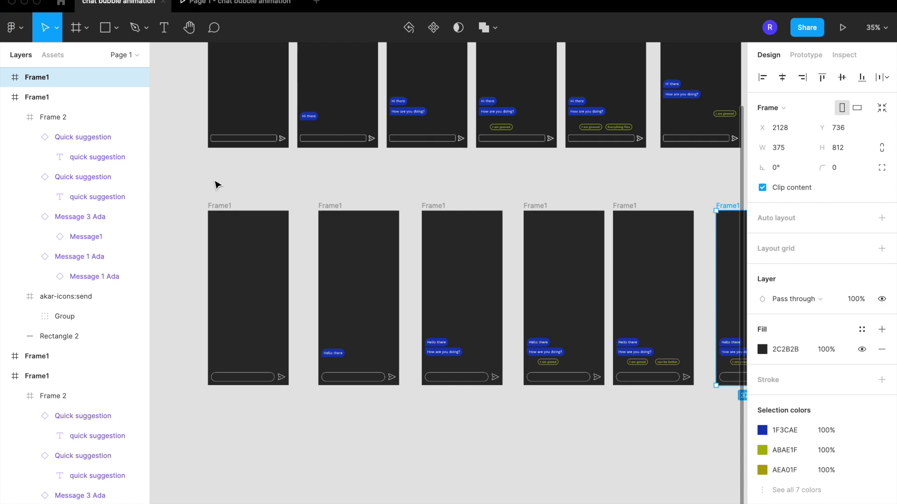
pyautogui.click(218, 206)
pyautogui.click(806, 55)
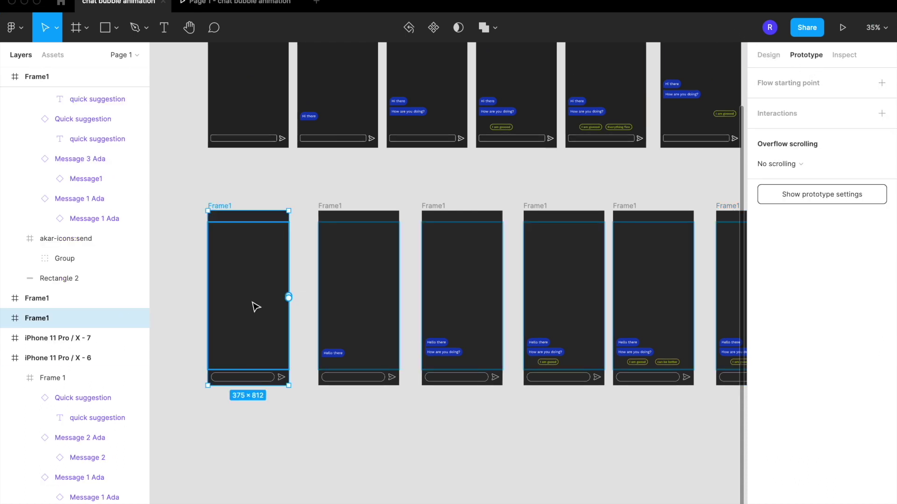
pyautogui.scroll(4, 292, 299)
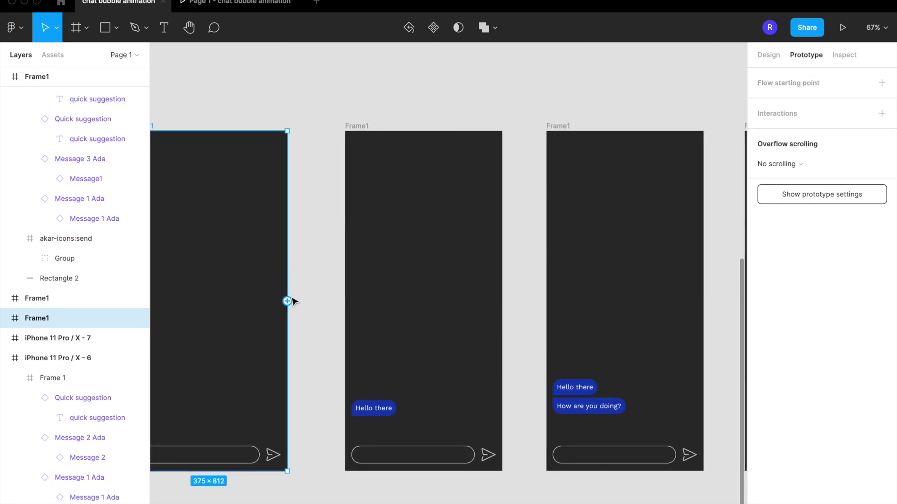
pyautogui.moveTo(295, 306); pyautogui.dragTo(294, 309)
pyautogui.scroll(3, 294, 308)
pyautogui.scroll(-6, 295, 308)
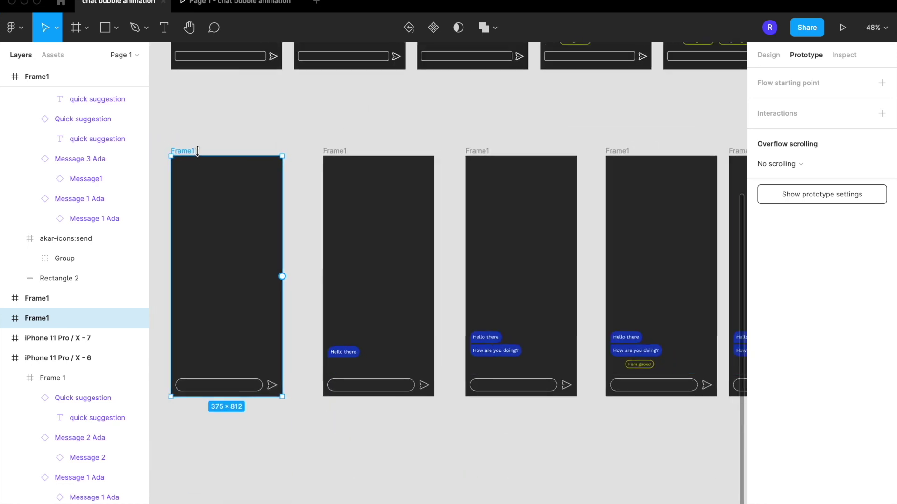
pyautogui.moveTo(282, 276); pyautogui.dragTo(340, 282)
pyautogui.click(638, 183)
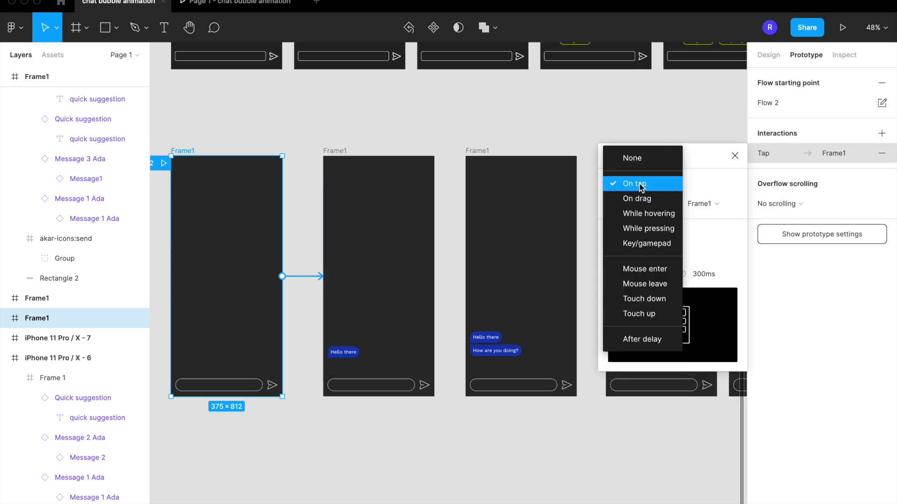
pyautogui.click(642, 340)
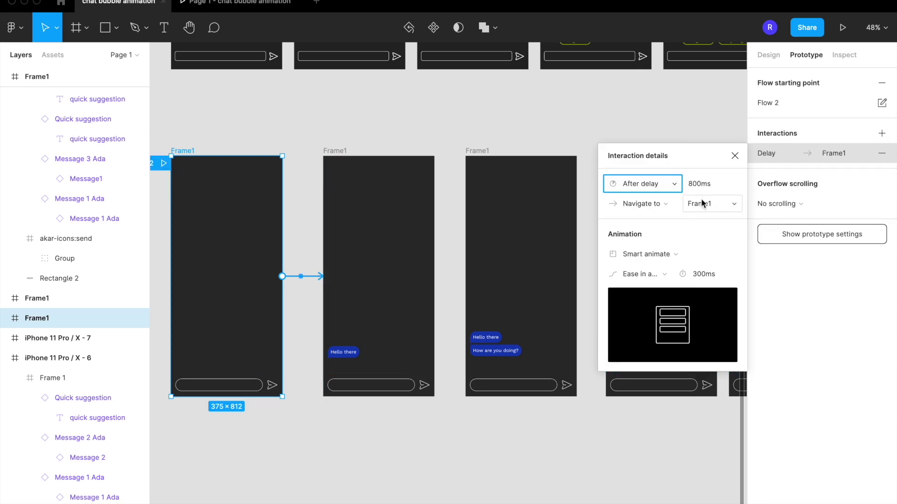
# Set the Smart animate duration of the first connection to 500 ms, keeping the easing.
pyautogui.click(701, 271)
pyautogui.write('500')
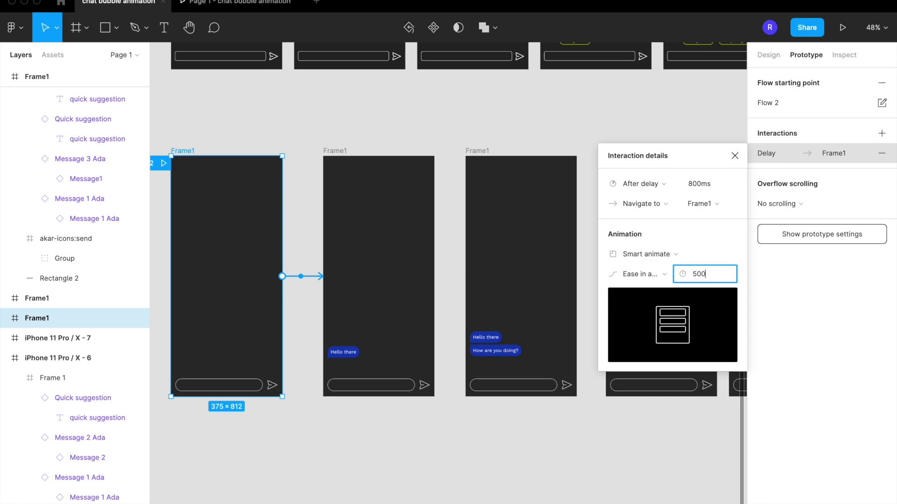
pyautogui.click(646, 279)
pyautogui.click(646, 280)
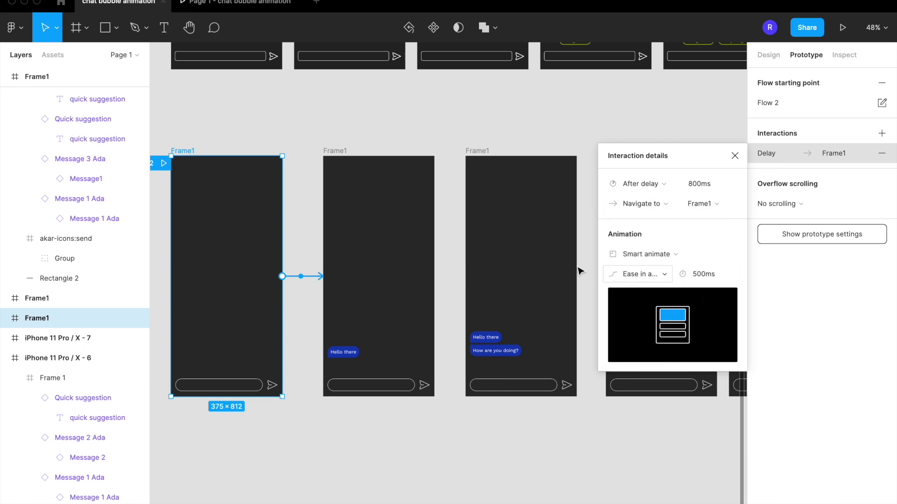
pyautogui.click(640, 136)
# Connect the second frame to the third with an After delay trigger.
pyautogui.click(345, 150)
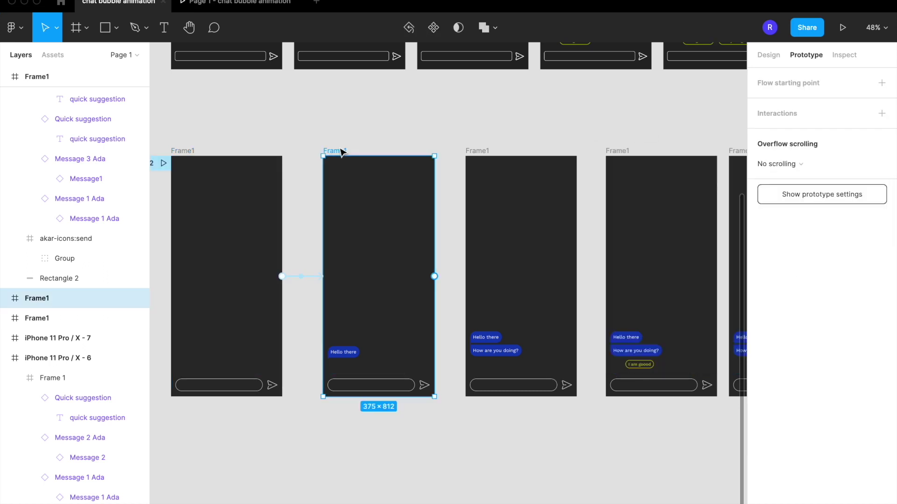
pyautogui.moveTo(435, 277); pyautogui.dragTo(485, 279)
pyautogui.click(628, 163)
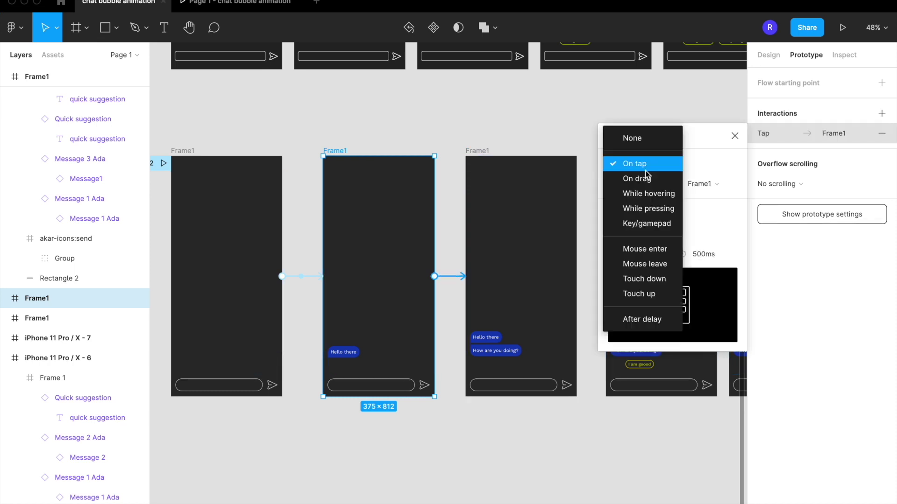
pyautogui.click(642, 321)
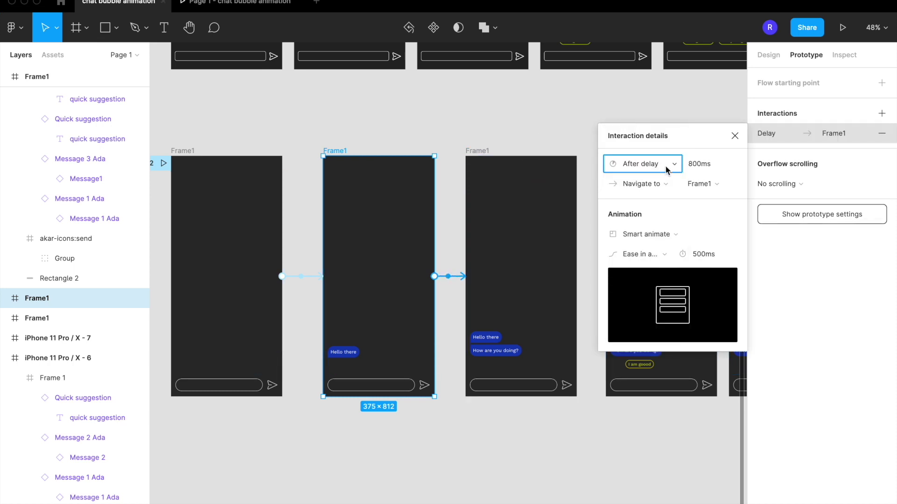
# Set the delay of the second-to-third frame connection in the lower row to 400 ms.
pyautogui.click(692, 165)
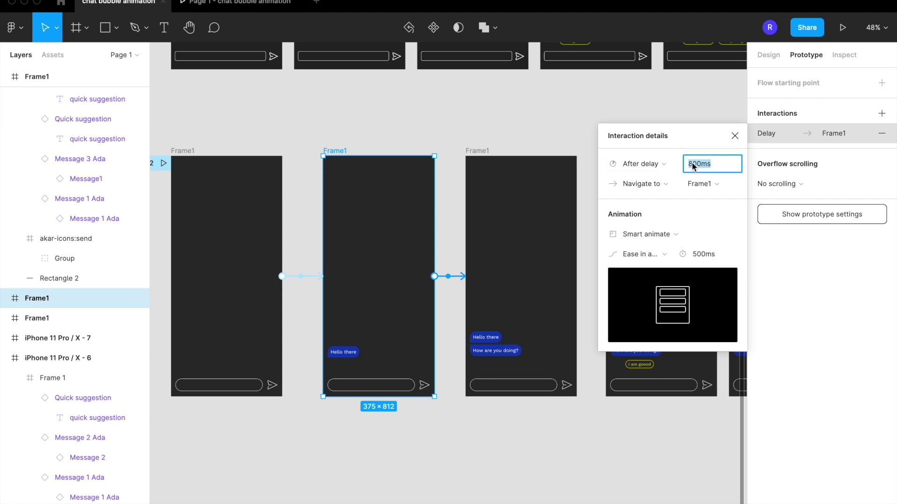
pyautogui.write('400ms')
pyautogui.press('Return')
# Set the delay of the first-to-second frame connection in the lower row to 400 ms.
pyautogui.click(187, 152)
pyautogui.click(302, 277)
pyautogui.click(701, 184)
pyautogui.write('400m')
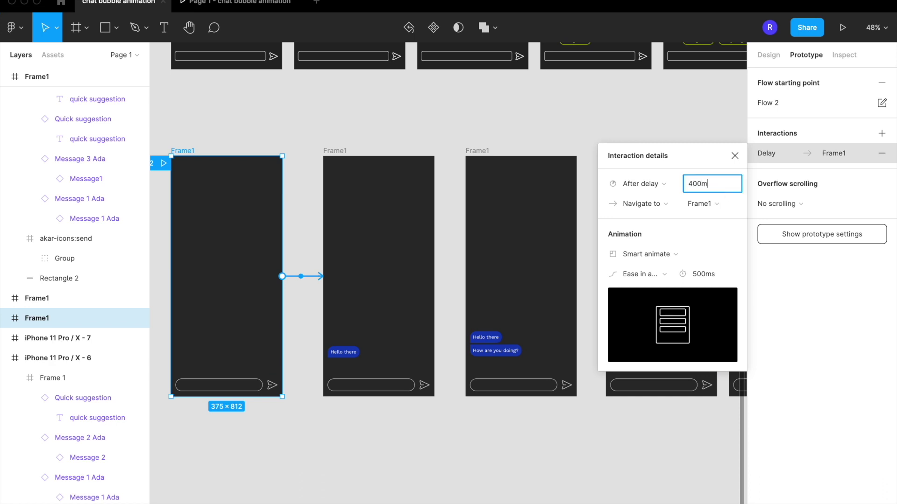
pyautogui.write('s')
pyautogui.click(626, 111)
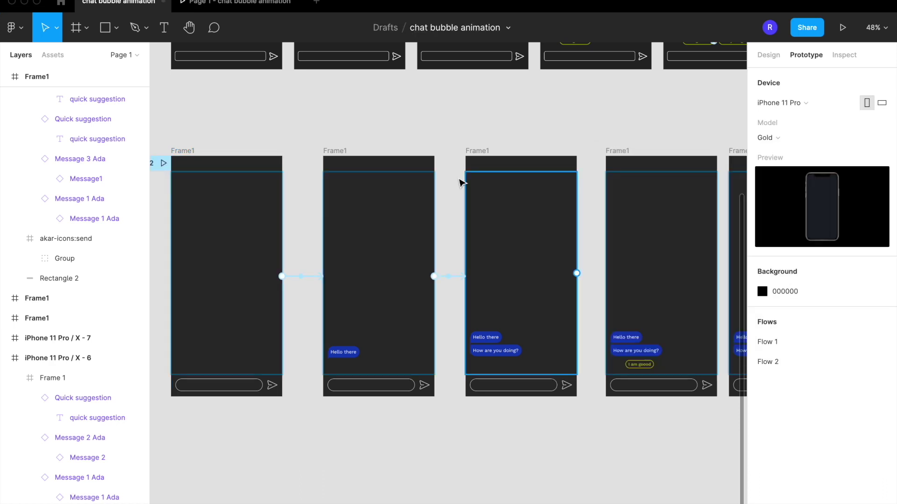
# Connect the third frame of the lower row to the fourth with an After delay trigger.
pyautogui.click(448, 276)
pyautogui.click(512, 155)
pyautogui.hscroll(3, 513, 156)
pyautogui.click(486, 247)
pyautogui.moveTo(502, 271); pyautogui.dragTo(553, 276)
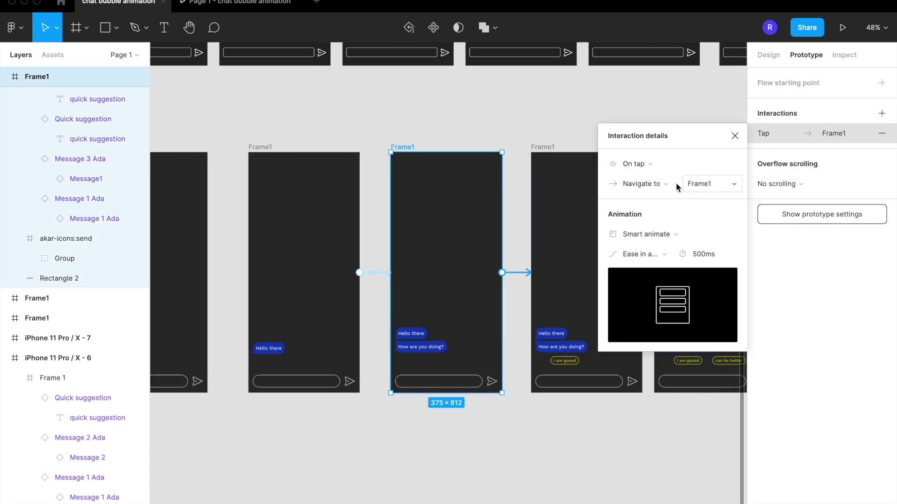
pyautogui.click(636, 164)
pyautogui.click(641, 319)
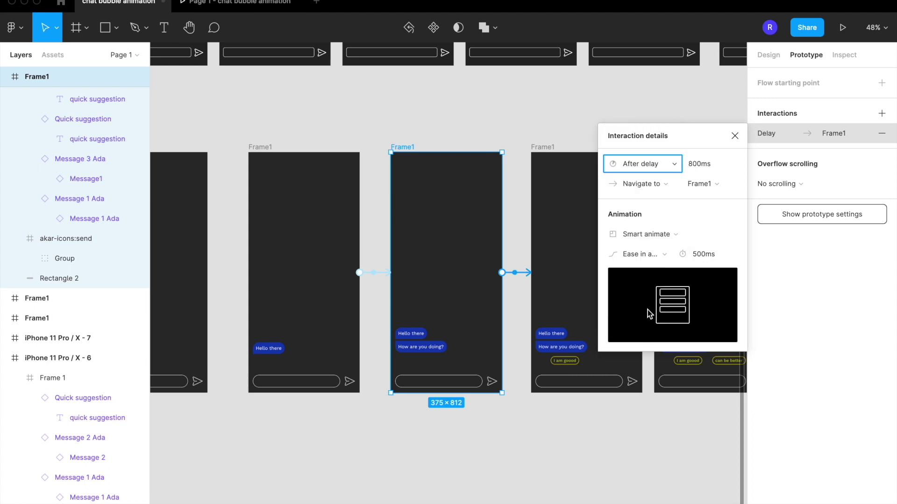
# Set the delay of the third-to-fourth frame connection to 400 ms.
pyautogui.click(702, 160)
pyautogui.write('400ms')
pyautogui.press('Return')
pyautogui.click(593, 123)
# Connect the fourth frame of the lower row to the fifth with an After delay trigger.
pyautogui.hscroll(4, 592, 124)
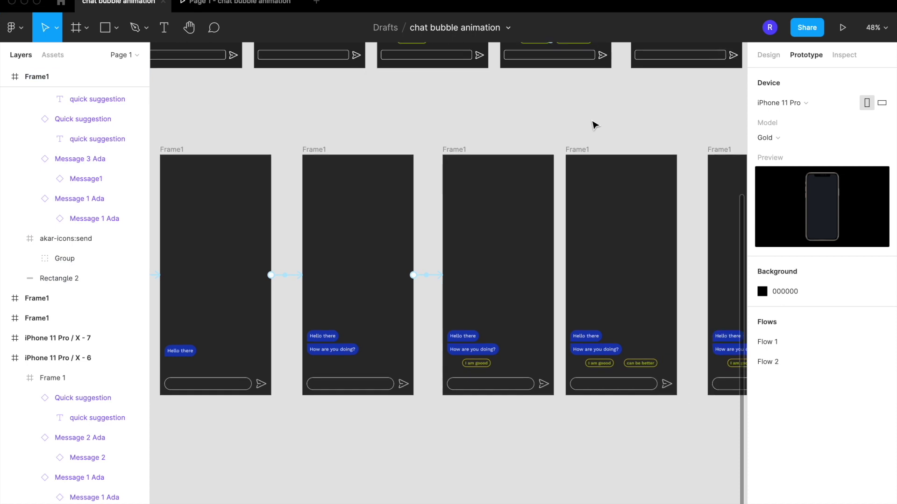
pyautogui.click(382, 149)
pyautogui.moveTo(489, 275); pyautogui.dragTo(517, 282)
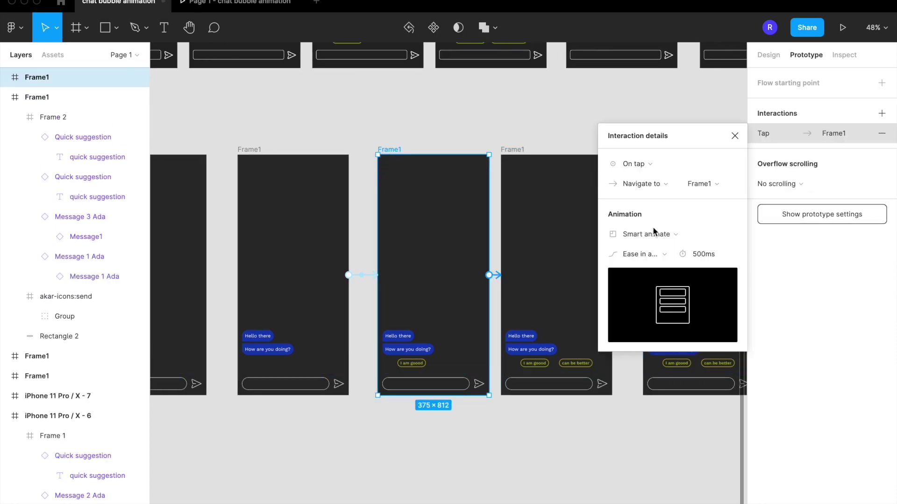
pyautogui.click(635, 164)
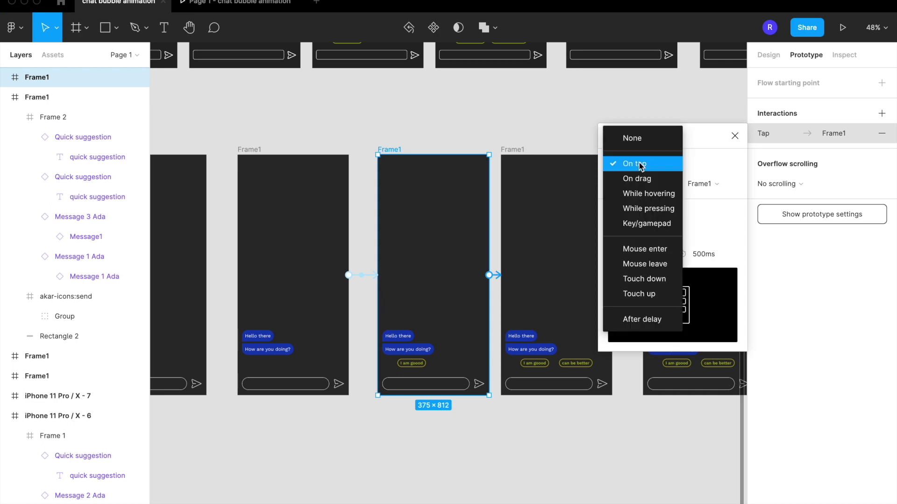
pyautogui.click(639, 319)
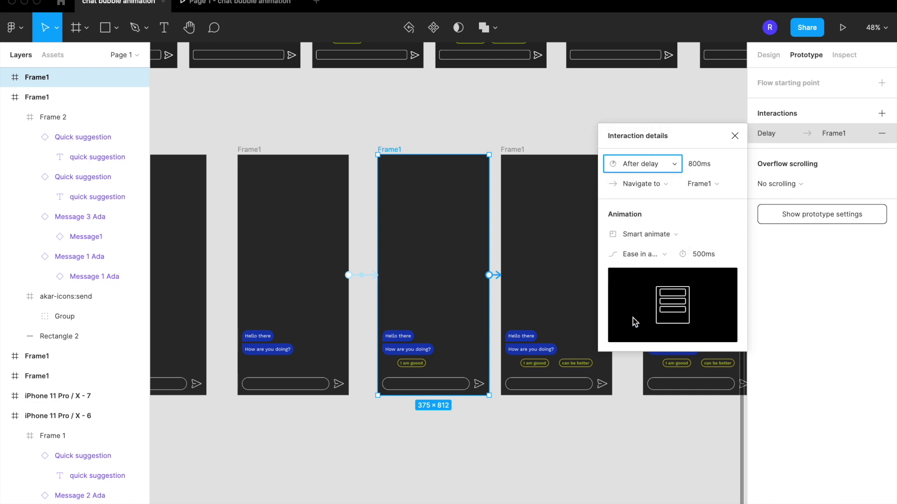
# Set the delay of the fourth-to-fifth frame connection to 200 ms.
pyautogui.click(709, 163)
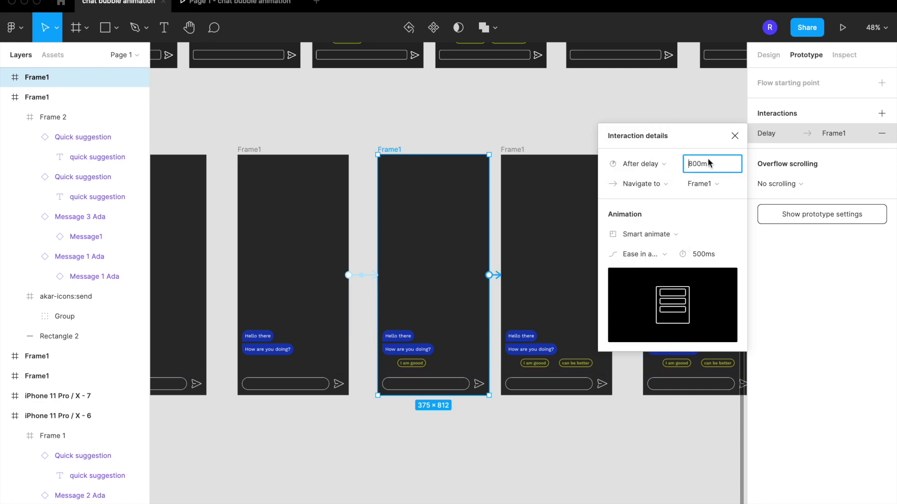
pyautogui.write('200')
pyautogui.click(553, 117)
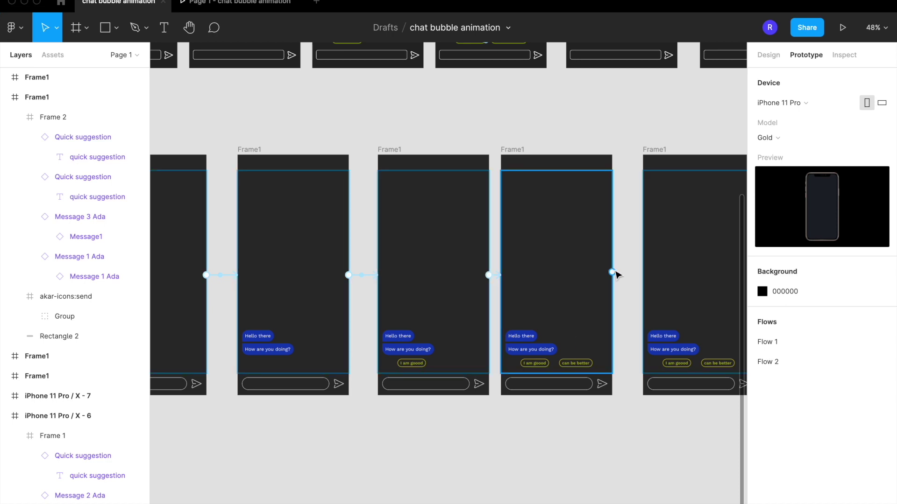
pyautogui.hscroll(2, 616, 274)
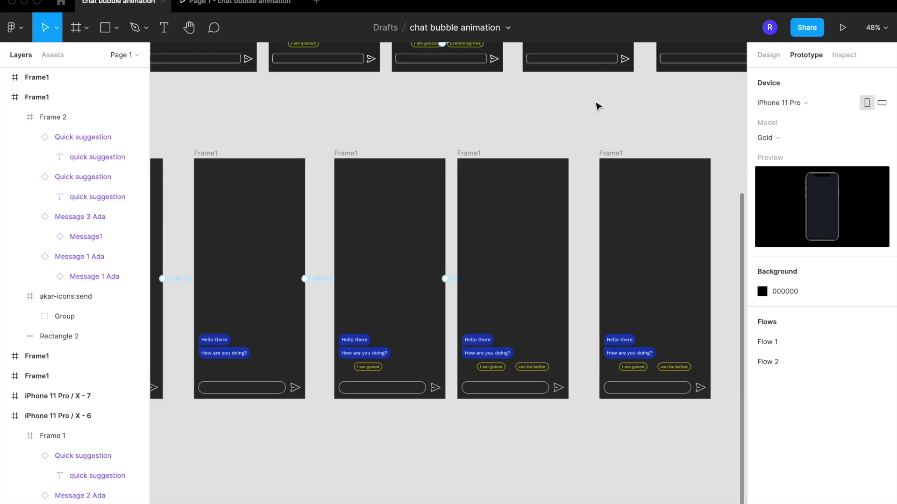
pyautogui.hscroll(-2, 602, 107)
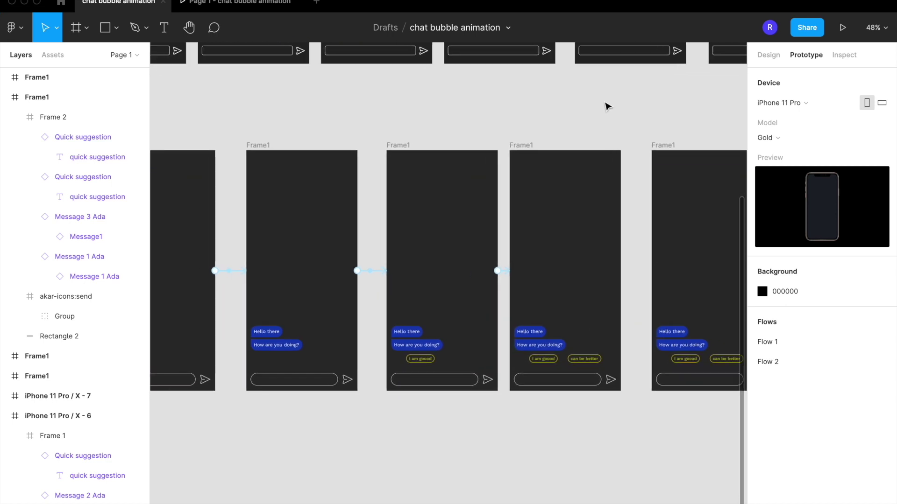
pyautogui.click(788, 102)
pyautogui.click(788, 102)
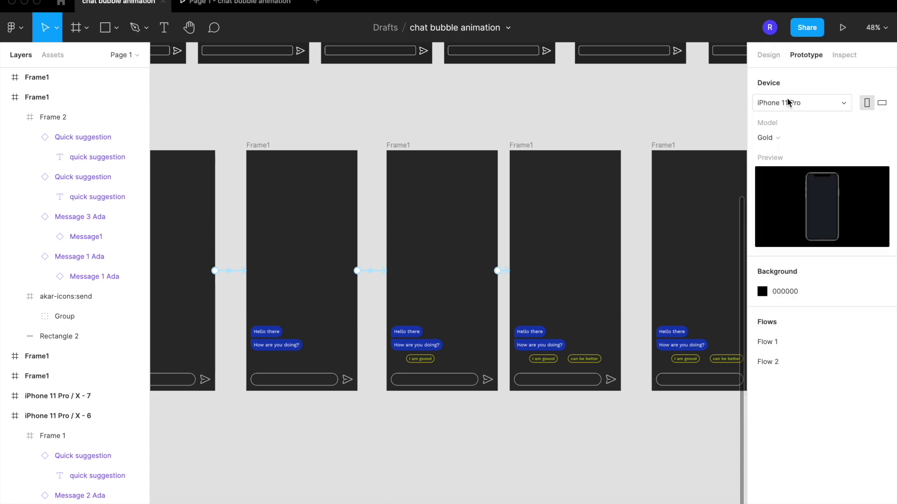
pyautogui.click(774, 363)
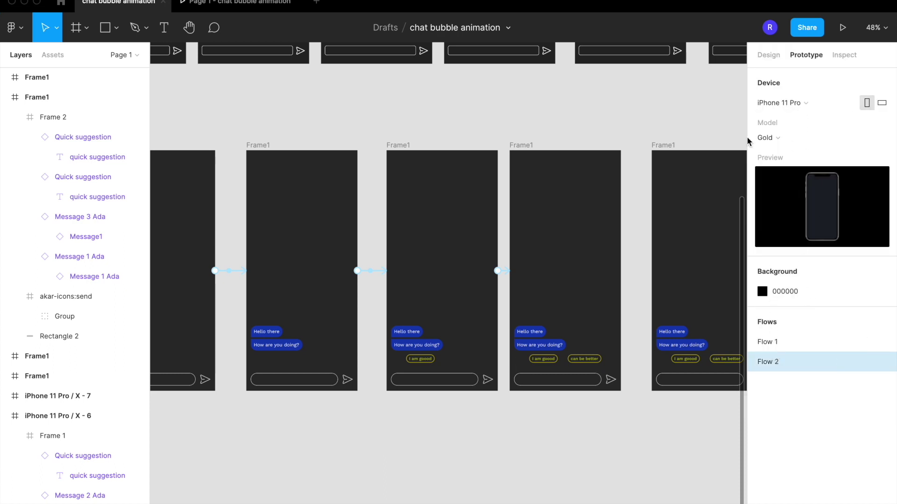
pyautogui.click(770, 55)
pyautogui.click(804, 55)
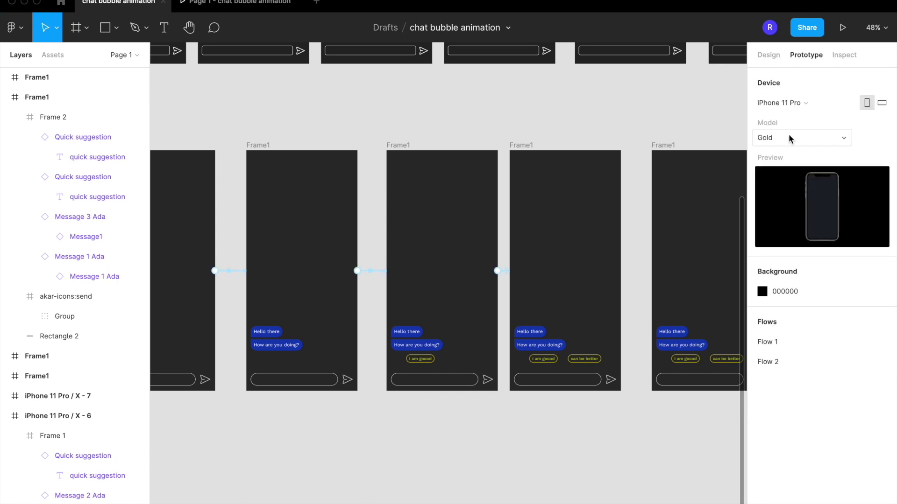
# Run the prototype preview of Flow 2 to check the delayed transitions, and return to the design file.
pyautogui.moveTo(777, 364)
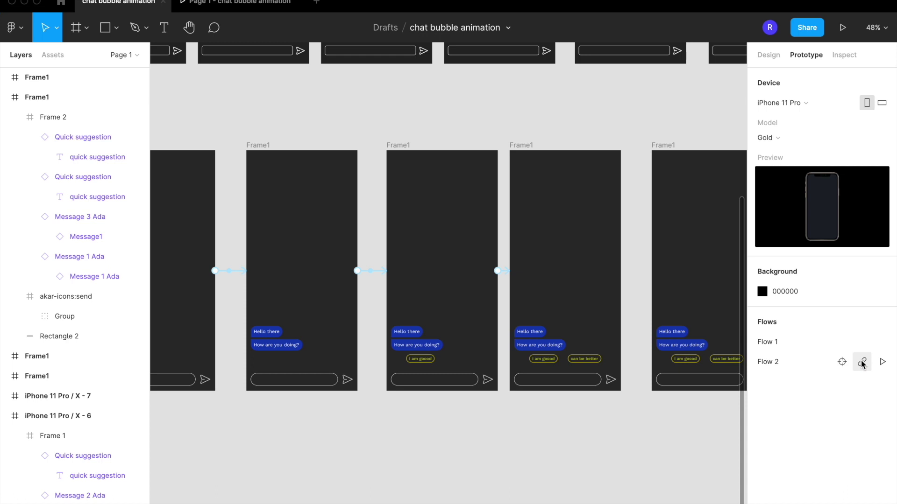
pyautogui.click(842, 362)
pyautogui.click(842, 27)
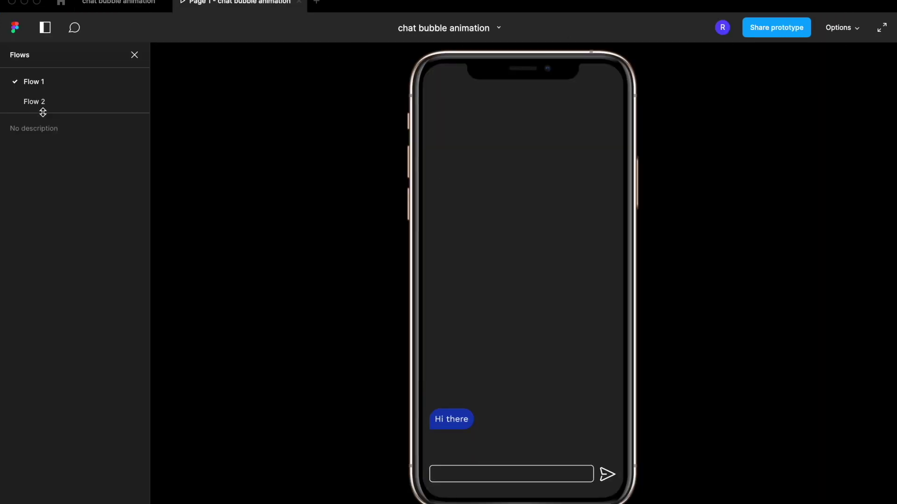
pyautogui.click(43, 106)
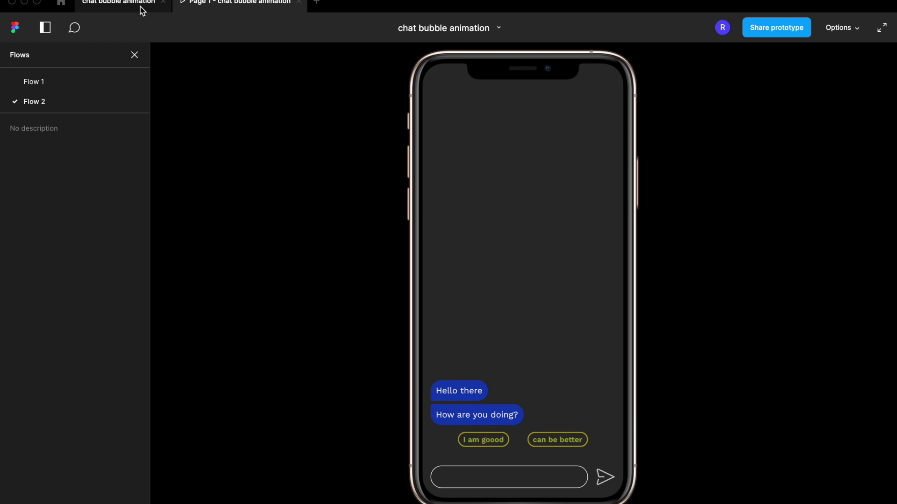
pyautogui.click(140, 6)
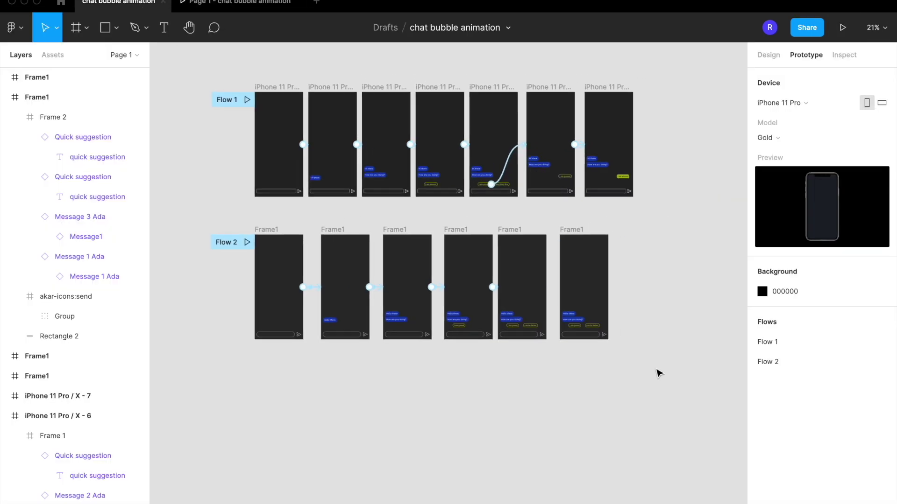
# Move the "Hello there" and "How are you doing?" bubbles higher together in the sixth frame of the lower row.
pyautogui.hscroll(1, 623, 280)
pyautogui.scroll(4, 623, 280)
pyautogui.click(476, 193)
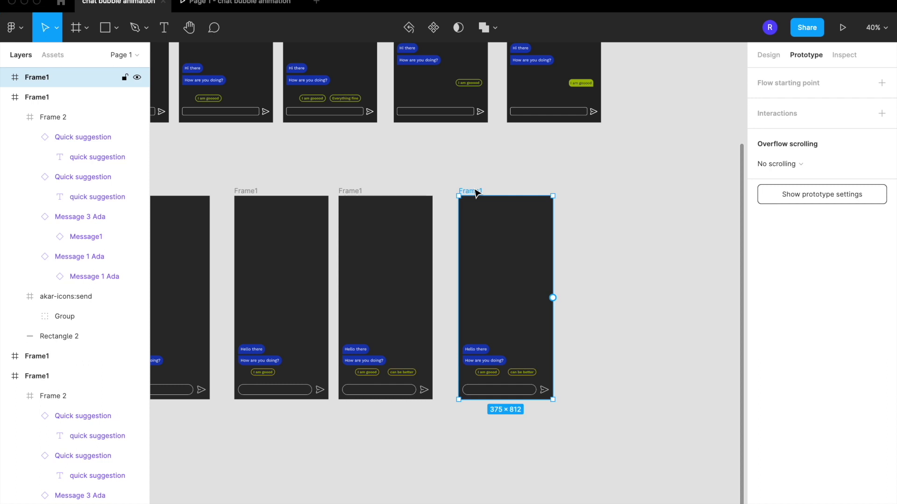
pyautogui.doubleClick(479, 349)
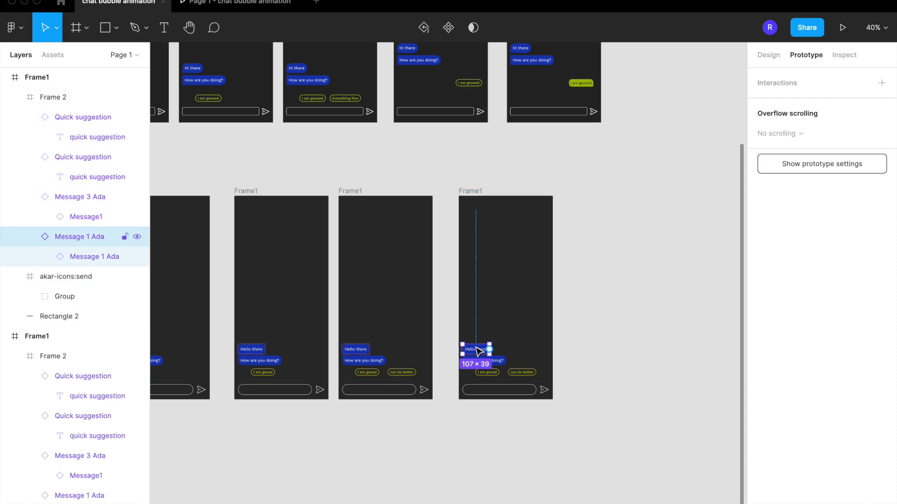
pyautogui.keyDown('shift'); pyautogui.click(486, 360); pyautogui.keyUp('shift')
pyautogui.moveTo(488, 362)
pyautogui.mouseDown()
pyautogui.moveTo(493, 352)
pyautogui.moveTo(501, 358)
pyautogui.mouseUp()
# Place the "I am goood" suggestion at about X 251, Y 577 in the sixth frame and delete the "can be better" suggestion.
pyautogui.scroll(3, 502, 361)
pyautogui.click(489, 374)
pyautogui.scroll(5, 486, 379)
pyautogui.moveTo(486, 378); pyautogui.dragTo(615, 345)
pyautogui.click(591, 384)
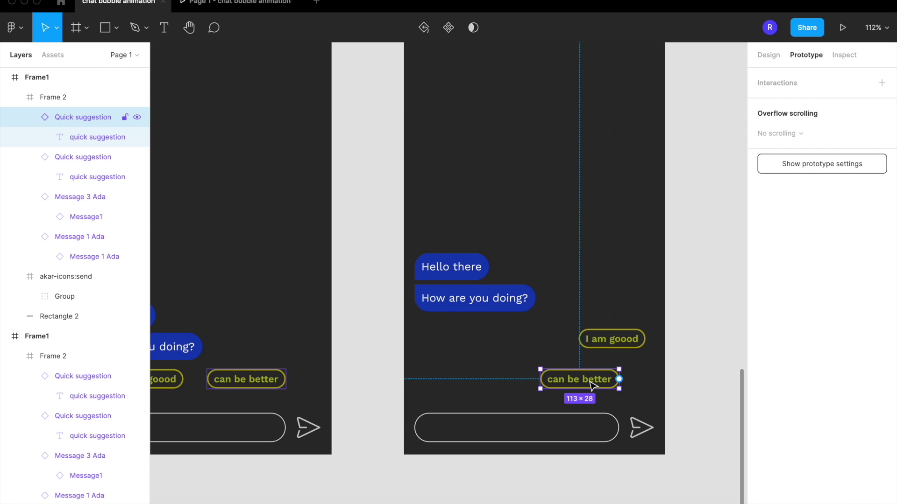
pyautogui.press('BackSpace')
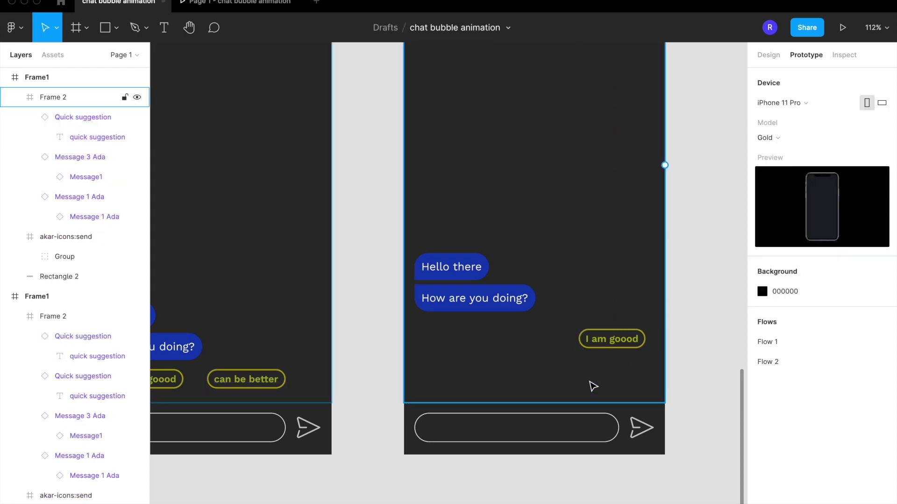
# Try swapping the "I am goood" quick suggestion in the sixth frame for the Message user 1 component.
pyautogui.scroll(-2, 591, 384)
pyautogui.click(618, 359)
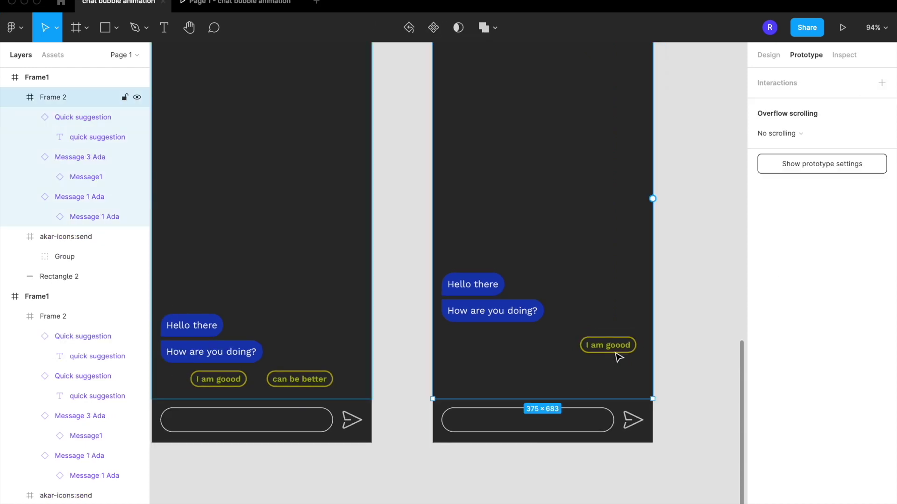
pyautogui.click(614, 351)
pyautogui.click(769, 56)
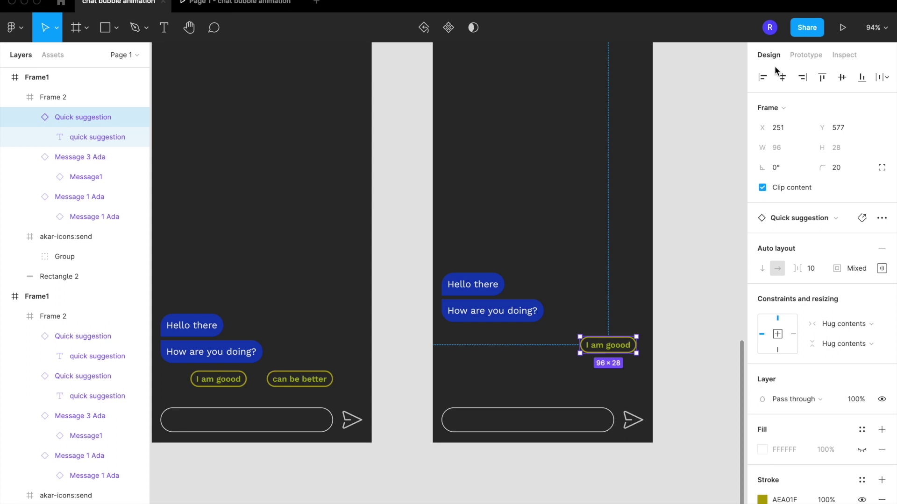
pyautogui.click(806, 221)
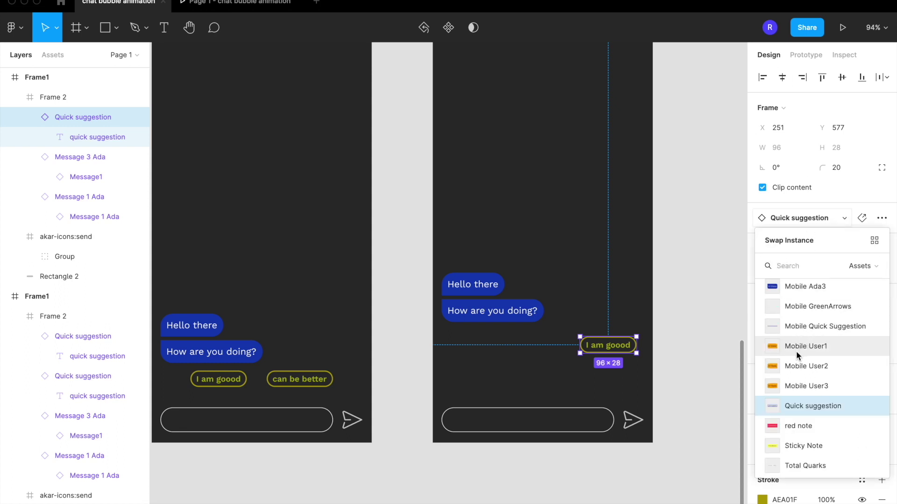
pyautogui.scroll(2, 806, 348)
pyautogui.scroll(3, 806, 342)
pyautogui.press('Escape')
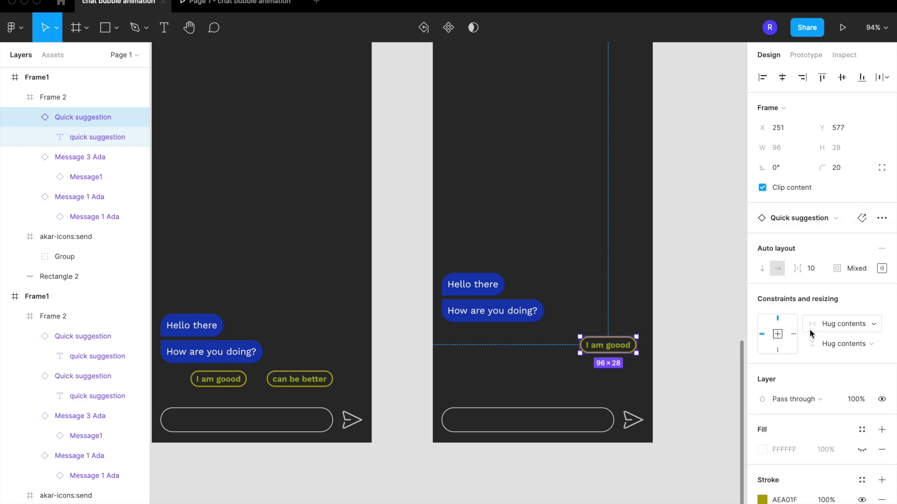
pyautogui.click(704, 376)
pyautogui.hscroll(2, 684, 369)
pyautogui.scroll(2, 684, 369)
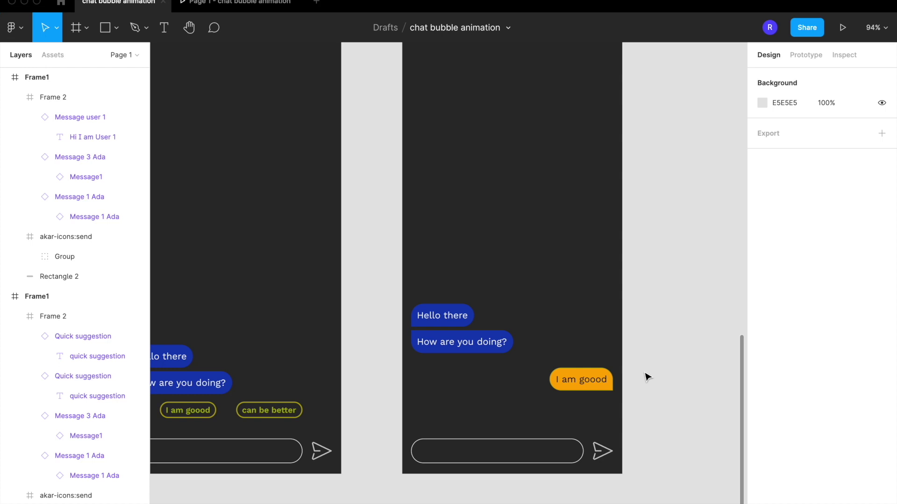
# Undo the swap of the "I am goood" suggestion to Message user 1 in the sixth frame.
pyautogui.scroll(-3, 647, 377)
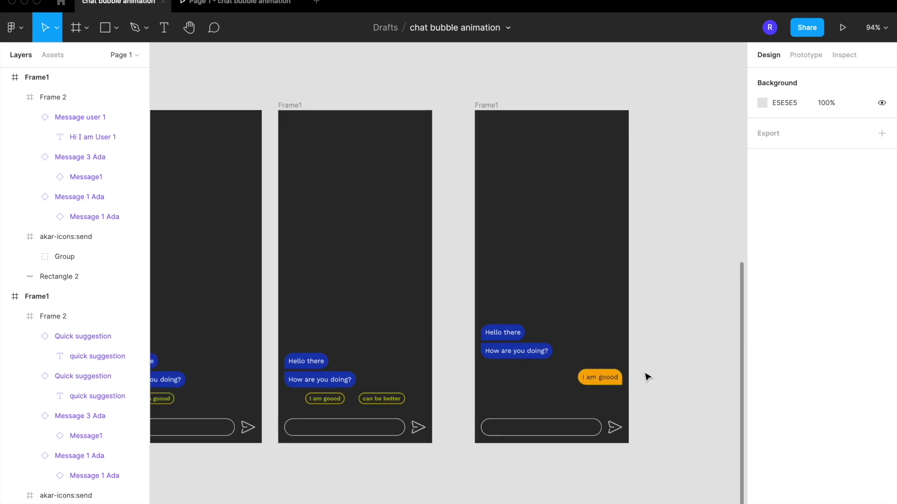
pyautogui.click(608, 381)
pyautogui.click(650, 392)
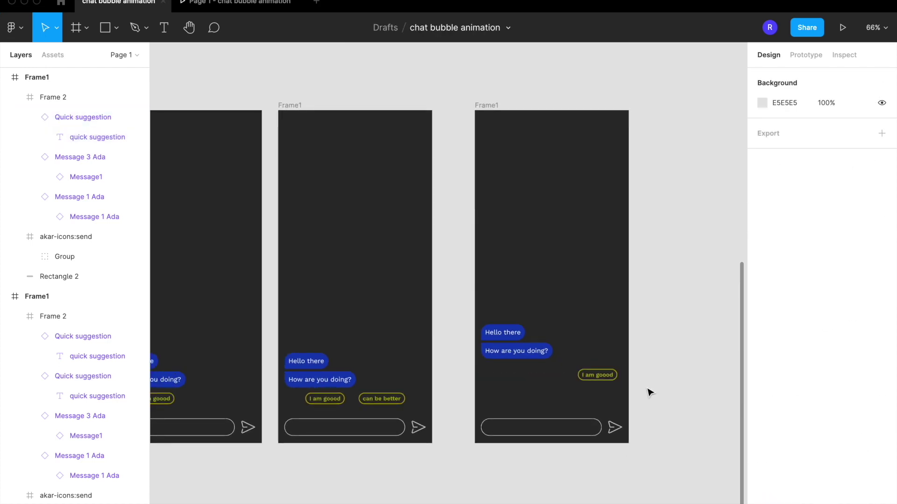
# Duplicate the sixth frame and place the copy beside it at X 2543, Y 736.
pyautogui.click(497, 108)
pyautogui.press('super+d')
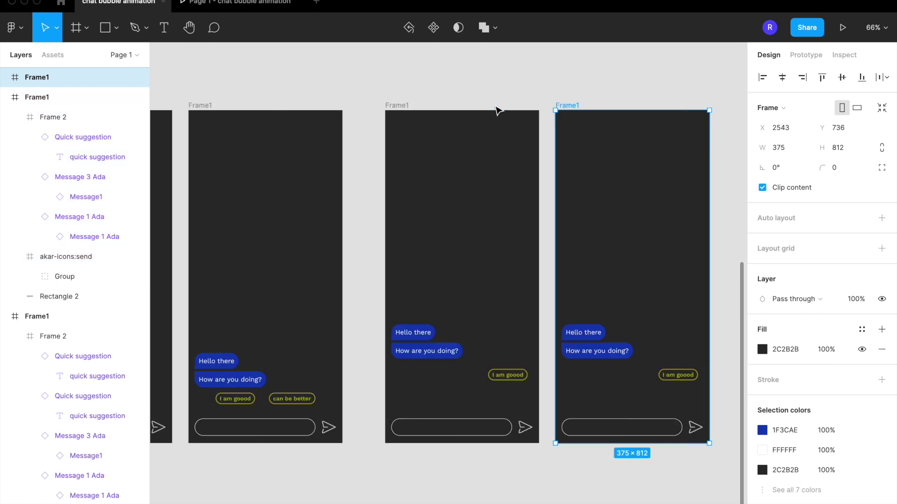
# Swap the "I am goood" suggestion in the seventh frame for Message user 1 and place it at X 251, Y 567.
pyautogui.click(683, 382)
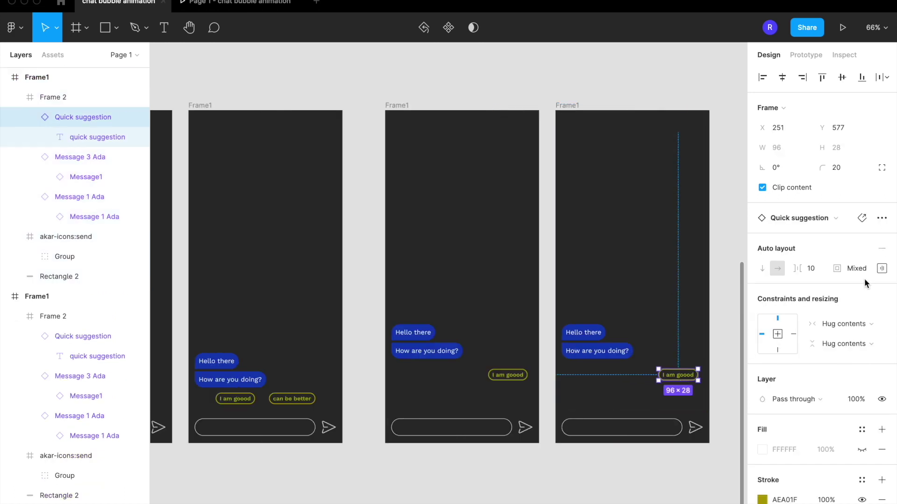
pyautogui.click(831, 220)
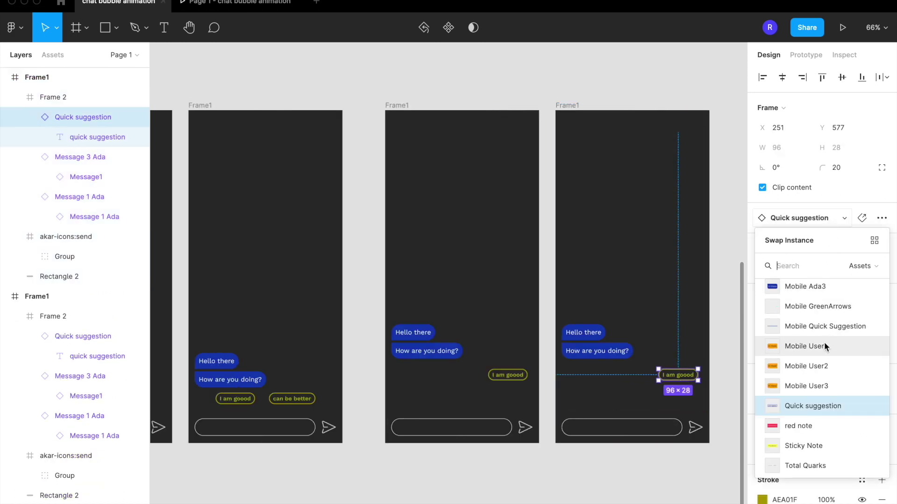
pyautogui.scroll(3, 824, 338)
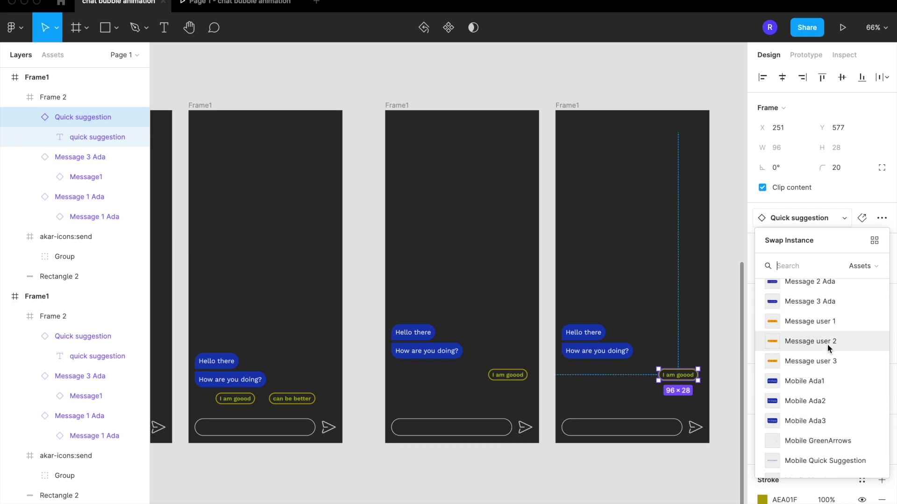
pyautogui.click(826, 319)
pyautogui.click(553, 72)
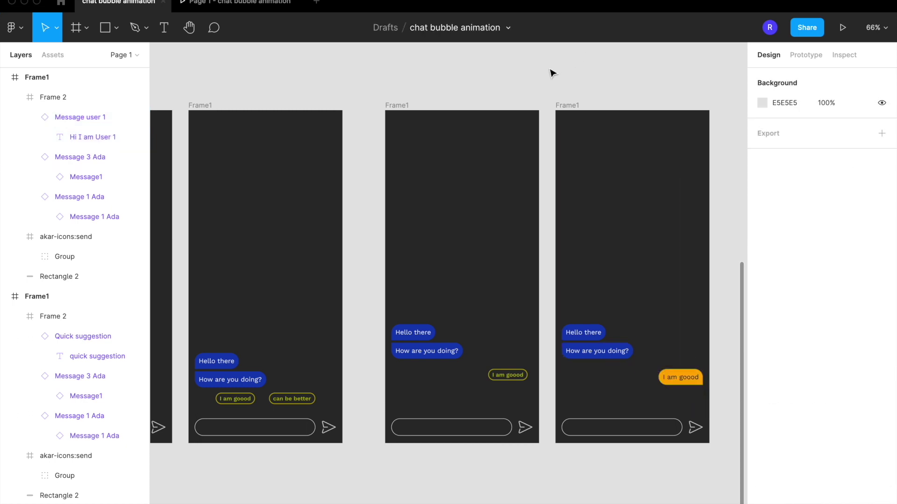
pyautogui.click(691, 382)
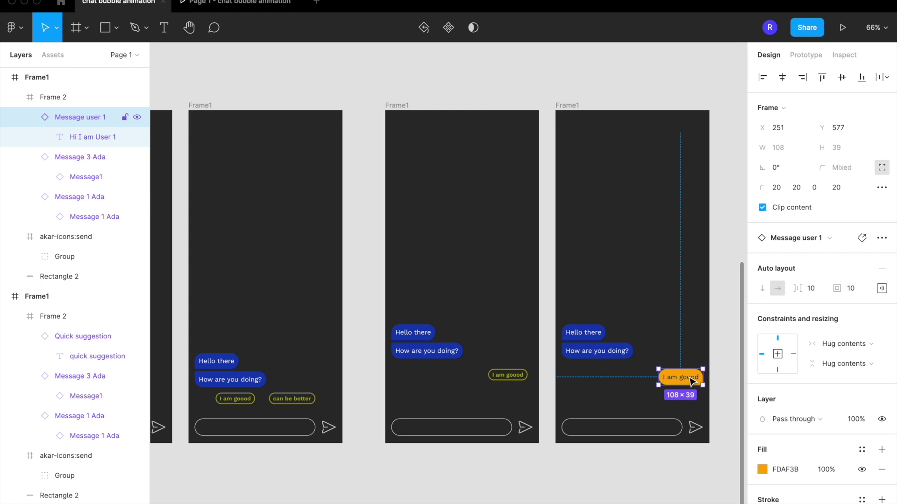
pyautogui.moveTo(691, 382); pyautogui.dragTo(687, 377)
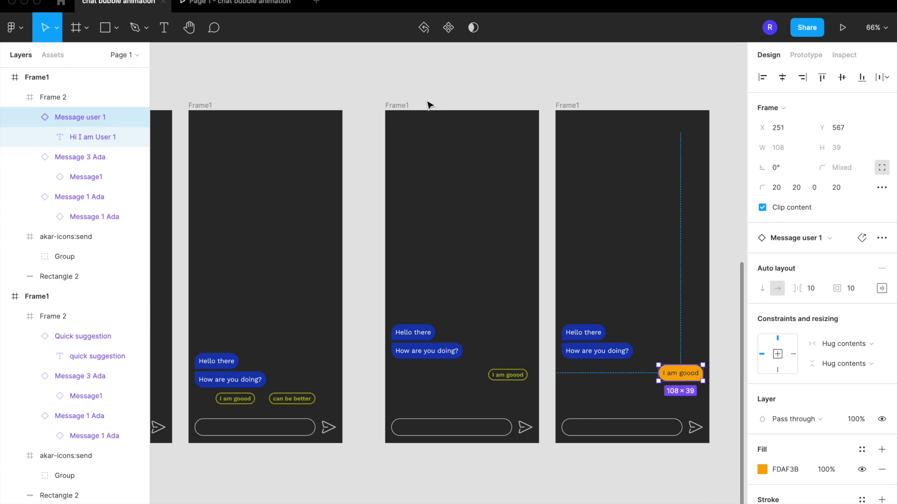
# Link the sixth frame to the seventh with a Navigate to interaction triggered After delay of 1ms.
pyautogui.click(402, 105)
pyautogui.click(802, 54)
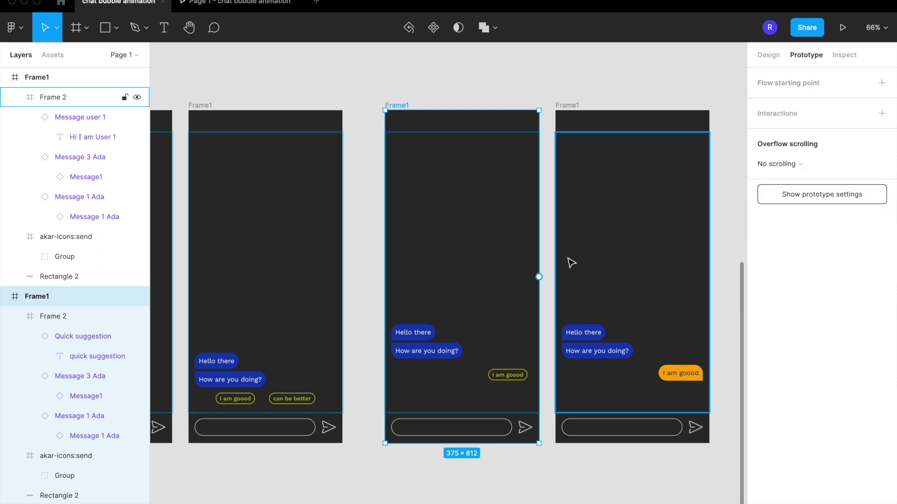
pyautogui.moveTo(538, 277); pyautogui.dragTo(582, 281)
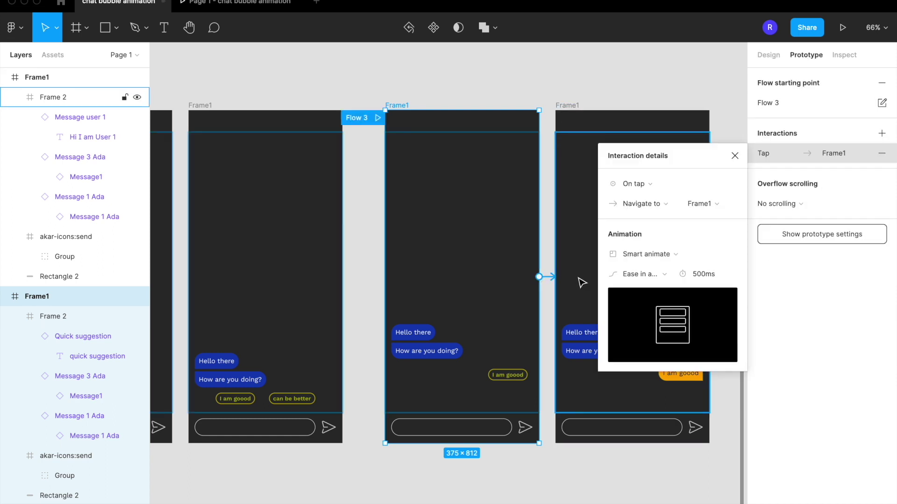
pyautogui.click(613, 185)
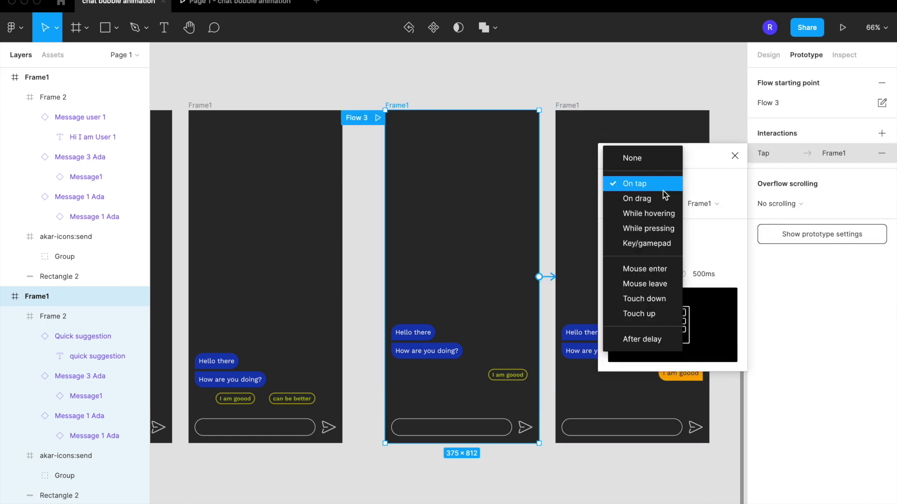
pyautogui.click(654, 338)
pyautogui.click(702, 184)
pyautogui.write('1ms')
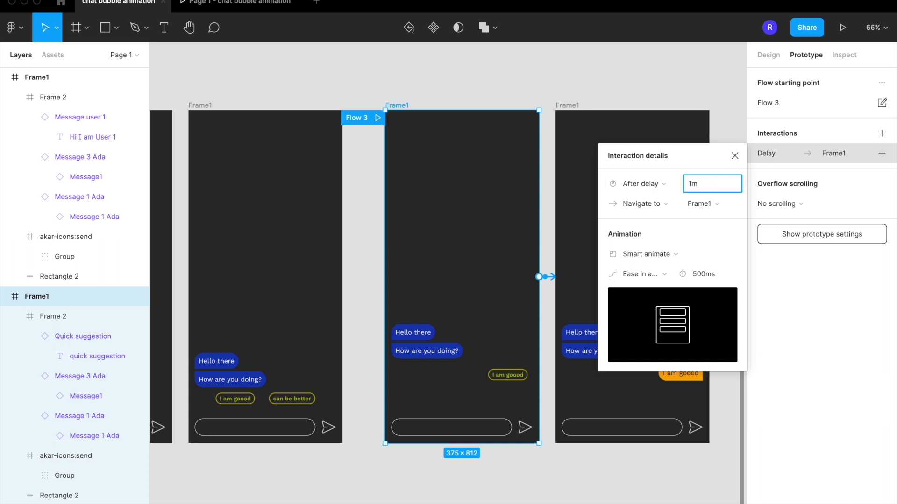
# Set the sixth-to-seventh frame transition's duration to 1ms and change its animation to Instant.
pyautogui.click(701, 274)
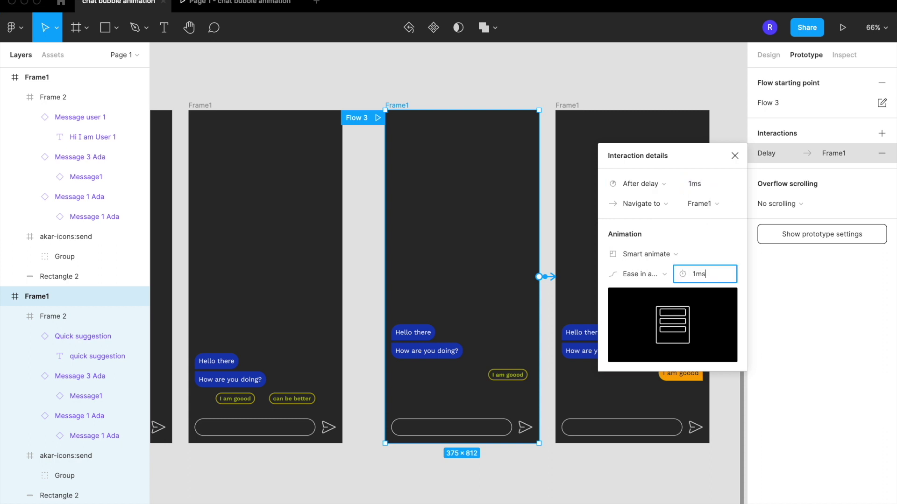
pyautogui.write('1ms')
pyautogui.click(663, 255)
pyautogui.click(661, 222)
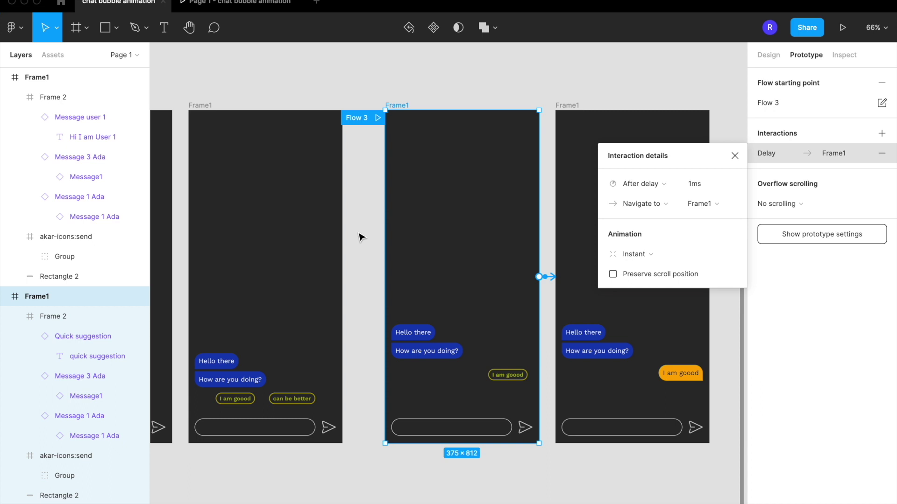
pyautogui.click(317, 93)
pyautogui.click(210, 102)
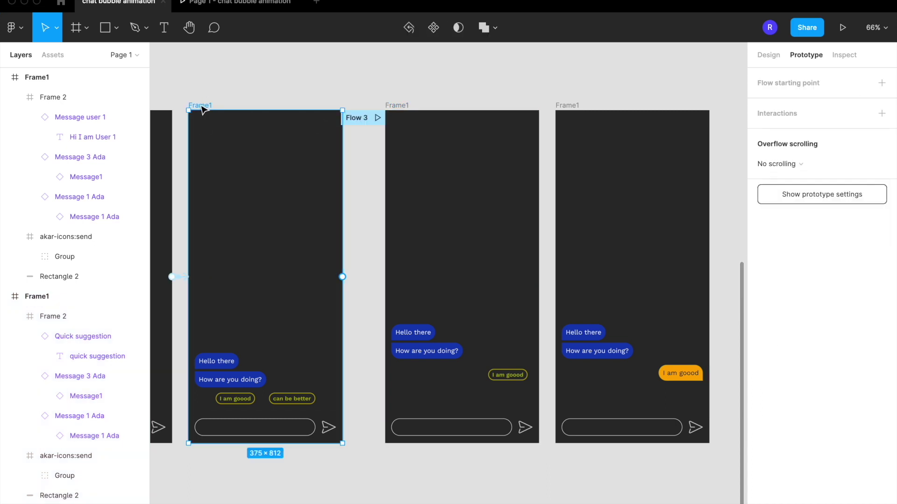
pyautogui.moveTo(342, 276); pyautogui.dragTo(401, 281)
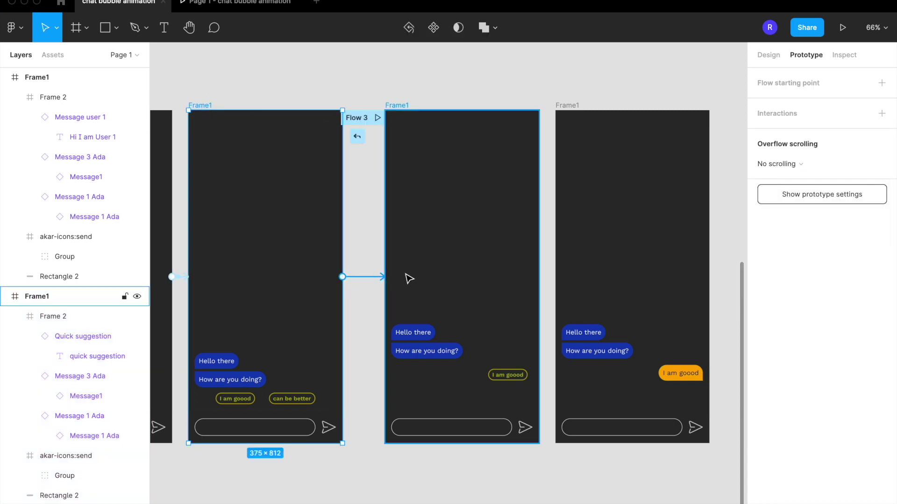
pyautogui.click(663, 168)
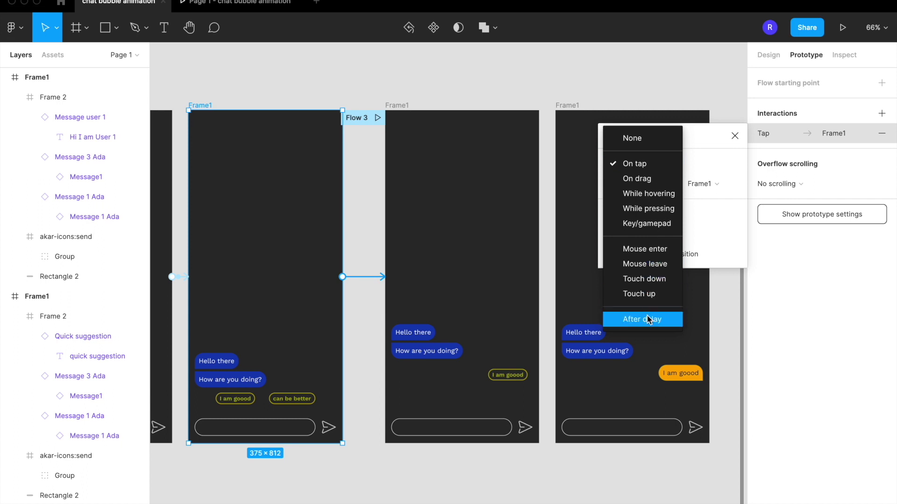
pyautogui.click(633, 163)
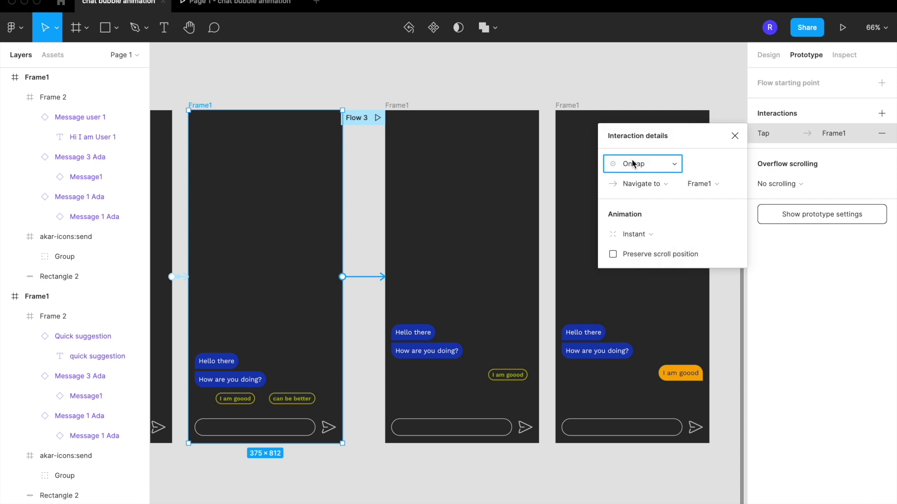
pyautogui.click(882, 133)
# Link the fifth frame's "I am goood" suggestion to the sixth frame on tap, using Smart animate with a 500ms duration.
pyautogui.click(246, 402)
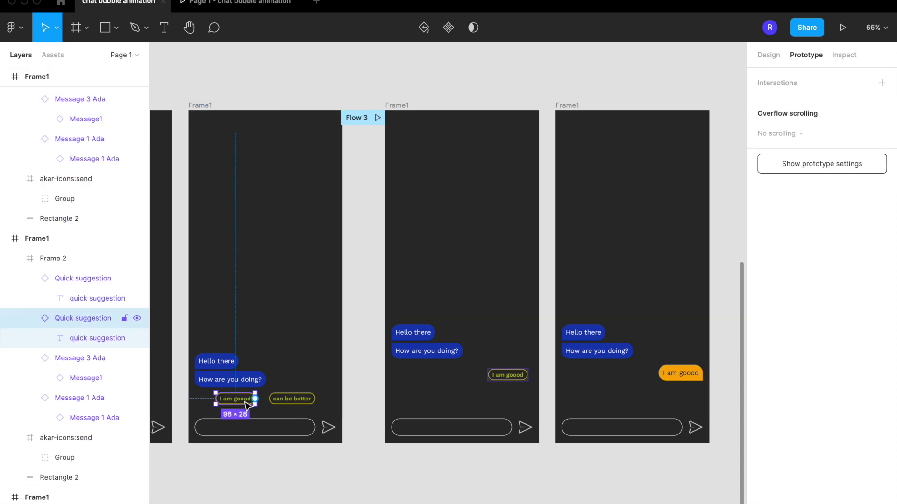
pyautogui.moveTo(255, 398); pyautogui.dragTo(404, 327)
pyautogui.click(634, 204)
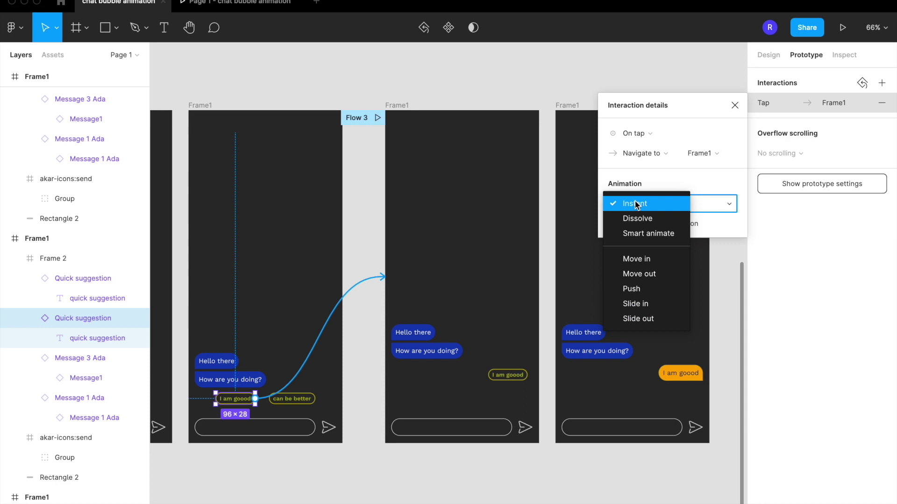
pyautogui.click(632, 235)
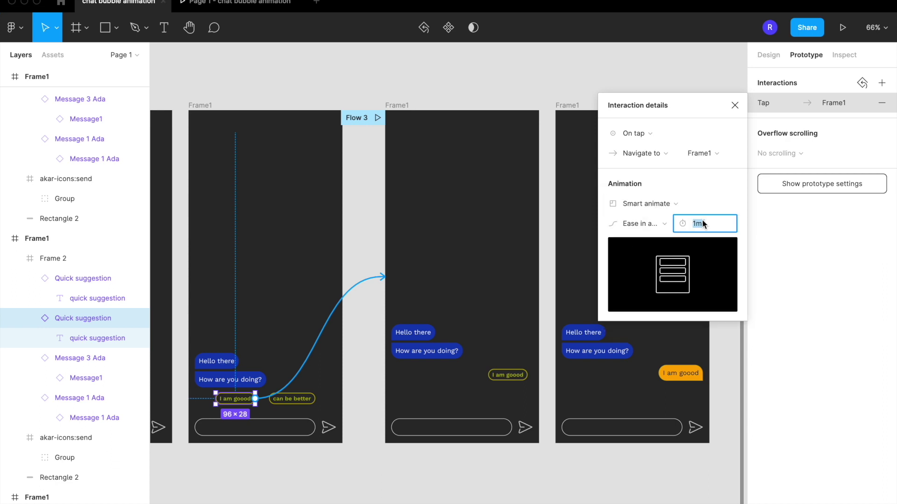
pyautogui.write('500ms')
pyautogui.click(517, 69)
pyautogui.hscroll(-5, 518, 69)
pyautogui.click(243, 96)
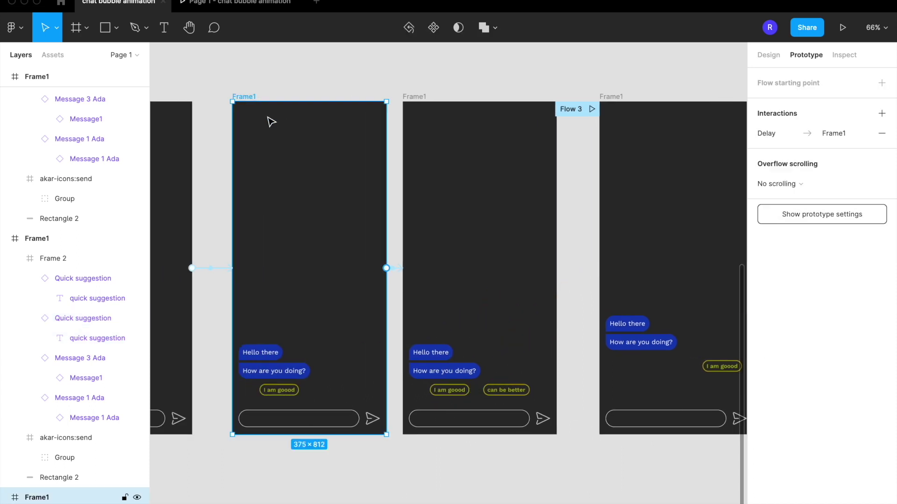
pyautogui.click(400, 75)
# Test the "I am goood" suggestion in the Flow 2 prototype preview, restart the flow, and test it again.
pyautogui.click(224, 3)
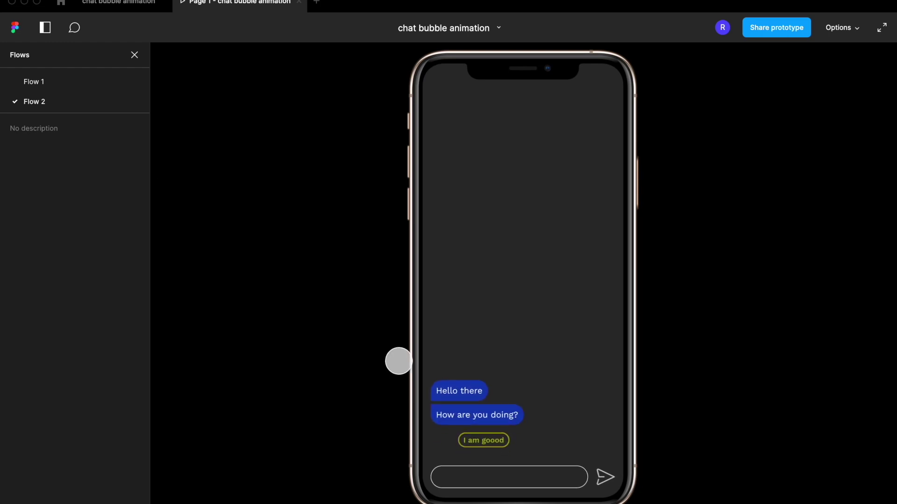
pyautogui.click(483, 440)
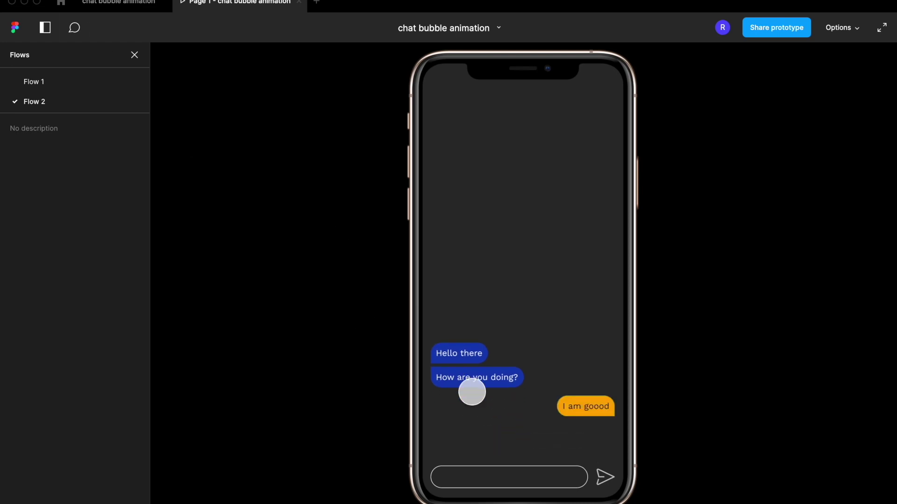
pyautogui.press('r')
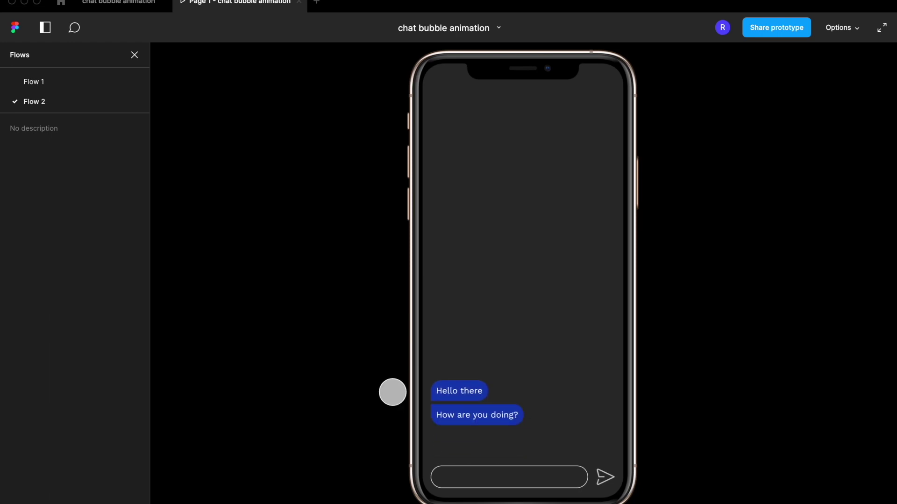
pyautogui.click(489, 444)
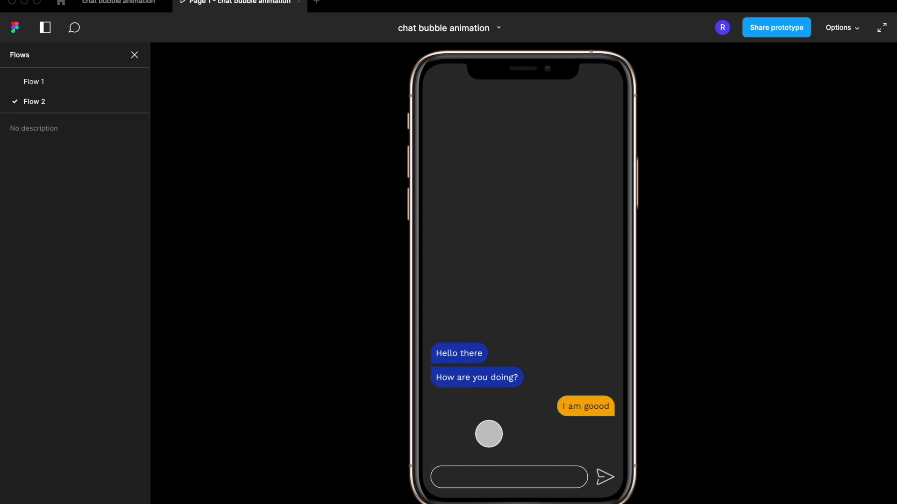